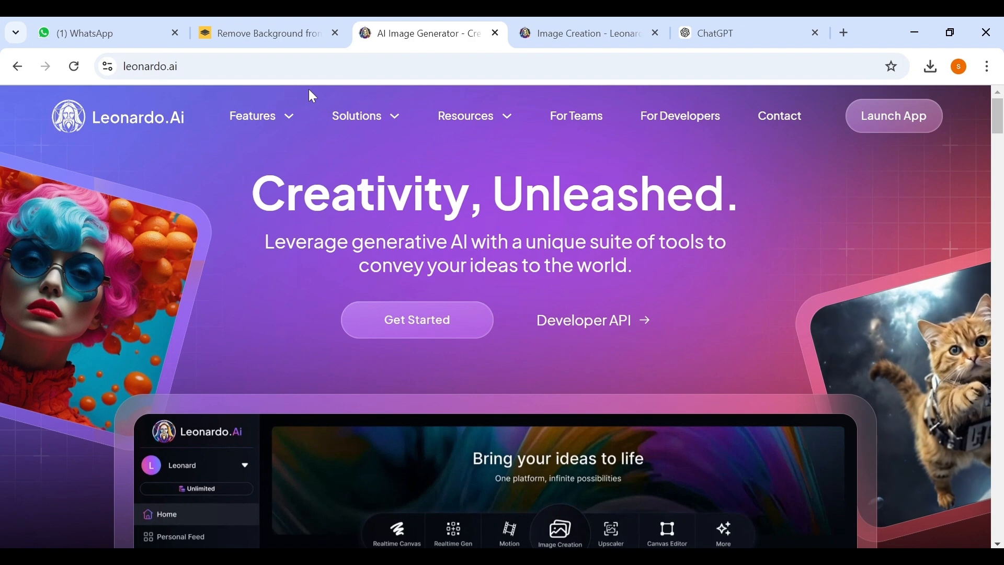
Step: Switch to ChatGPT and send the request "give me a prompt of a anime character girl with glasses viewing straight"
left_click(564, 26)
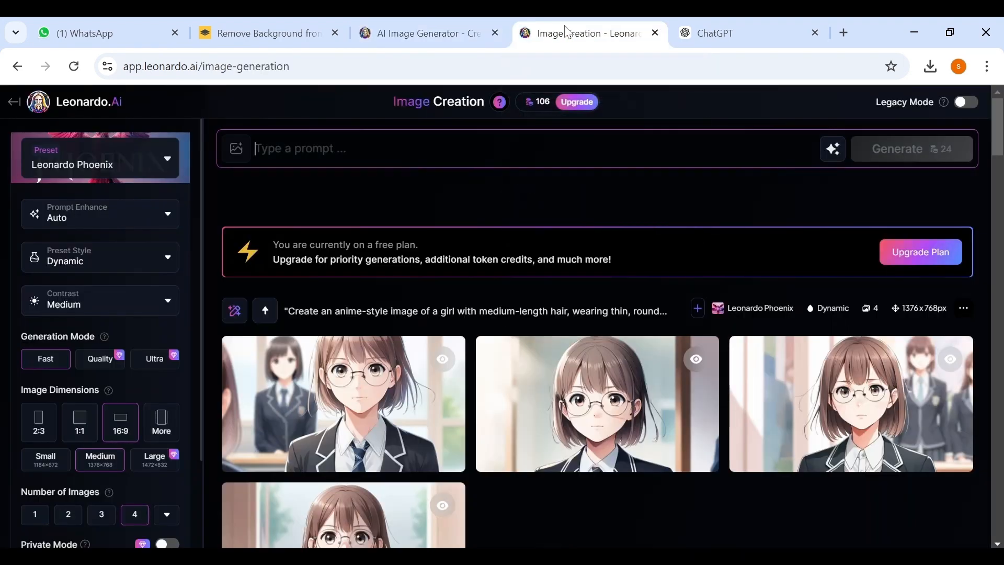
left_click(732, 31)
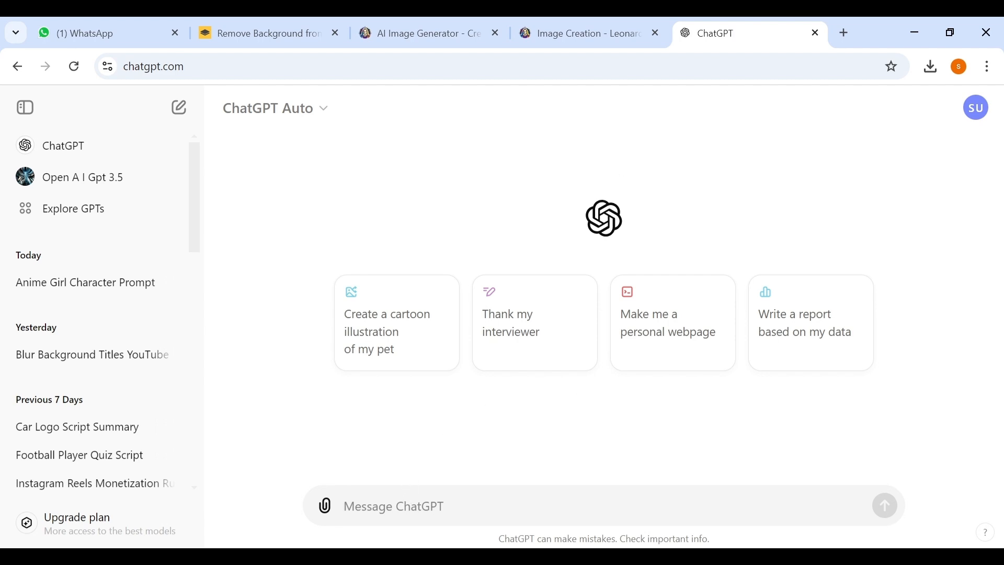
type("give m")
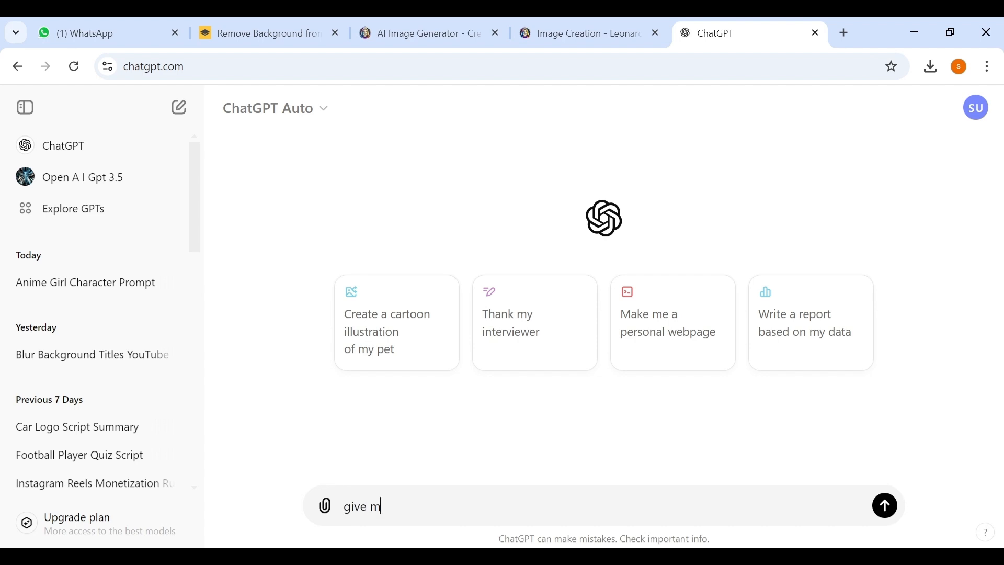
type("e a prompt of a gi")
key("BackSpace")
key("BackSpace")
type("anime")
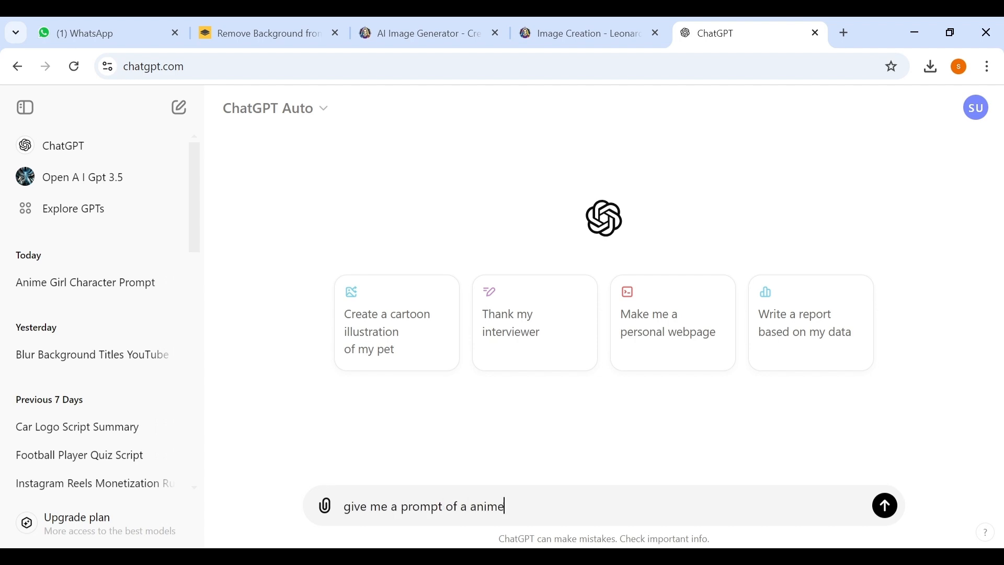
type(" character girl with glasses ")
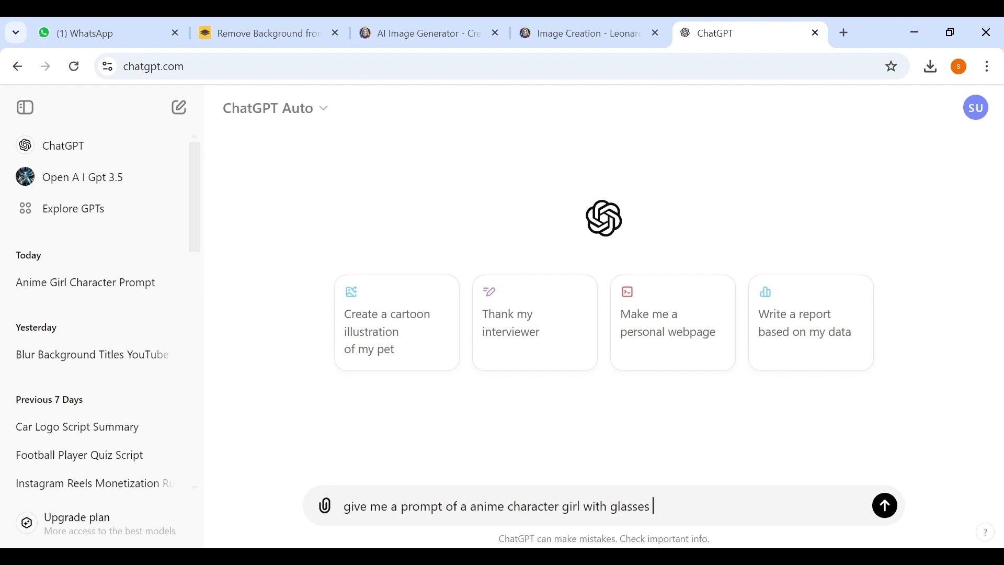
type("viewing straight")
key("Return")
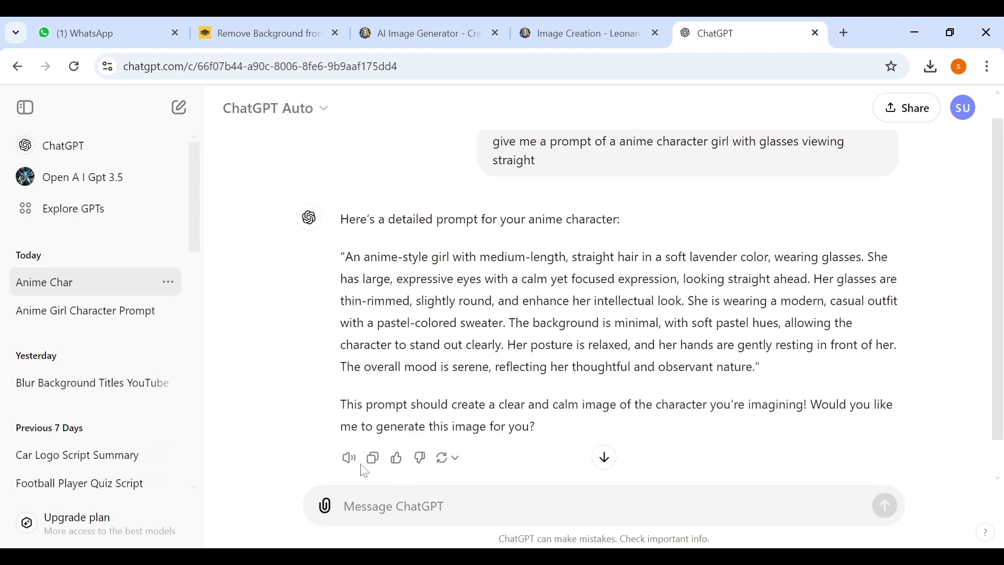
Step: Copy the quoted anime girl prompt from ChatGPT's answer and generate images from it in Leonardo.Ai
left_click_drag(775, 375, 338, 261)
key("ctrl+c")
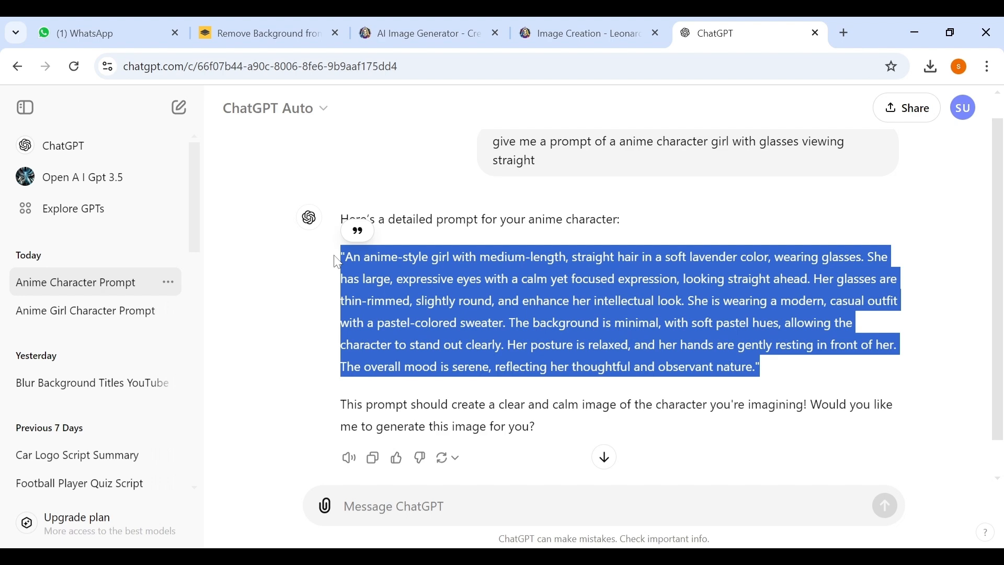
left_click(547, 26)
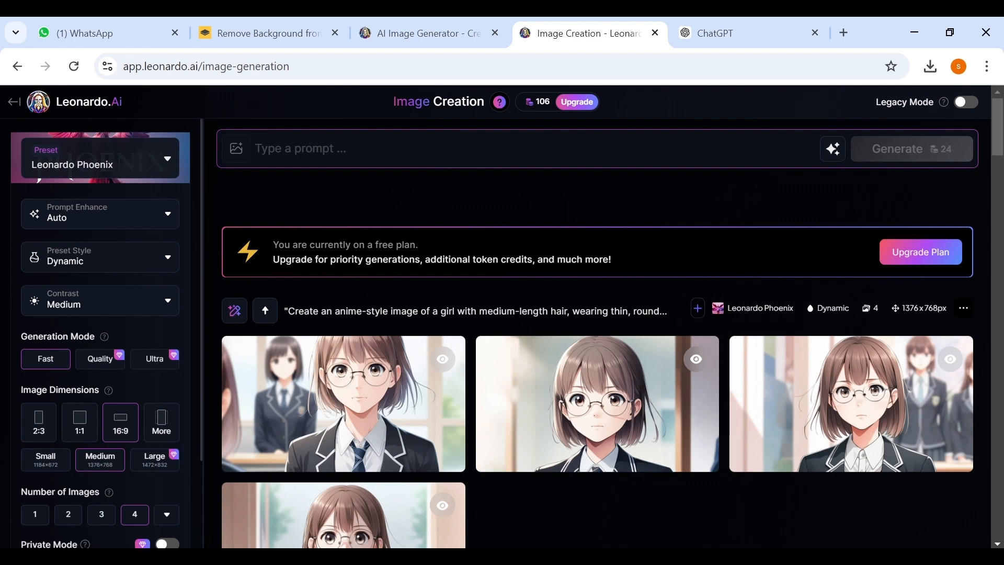
key("ctrl+v")
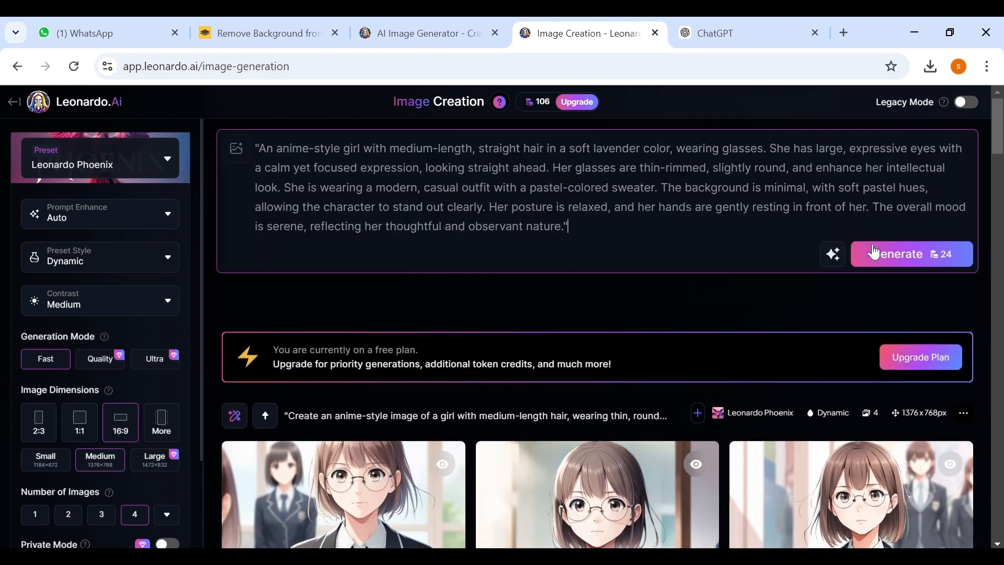
left_click(889, 254)
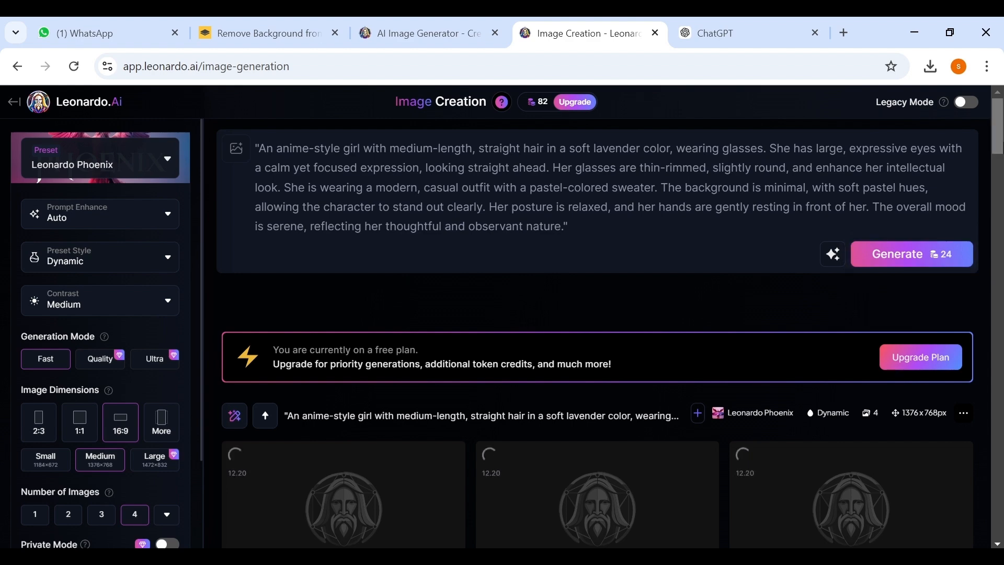
Step: Download the third portrait image of the brown-haired schoolgirl with round glasses from the earlier 832x1248px generations
scroll(1001, 153, "down", 1)
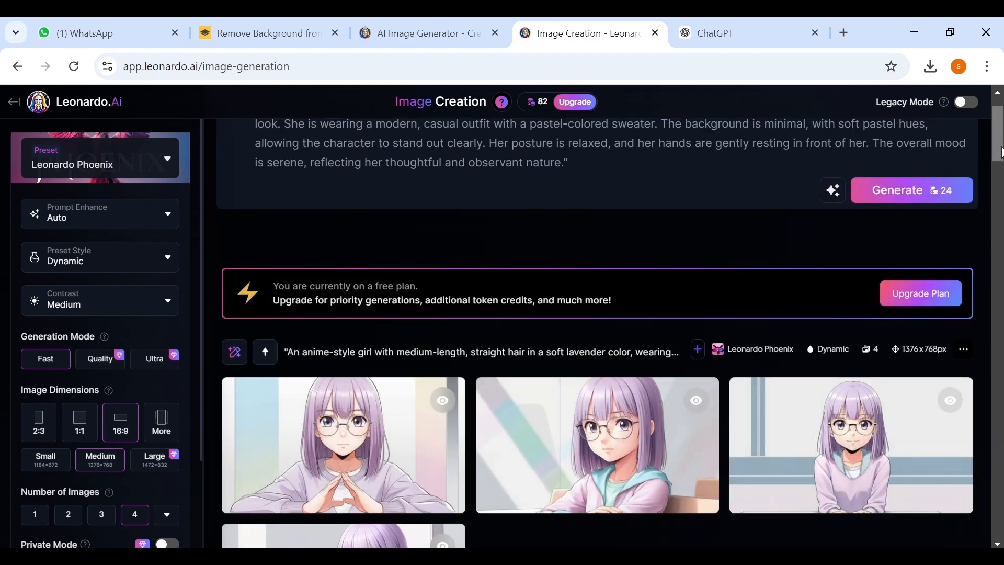
left_click_drag(999, 141, 1000, 155)
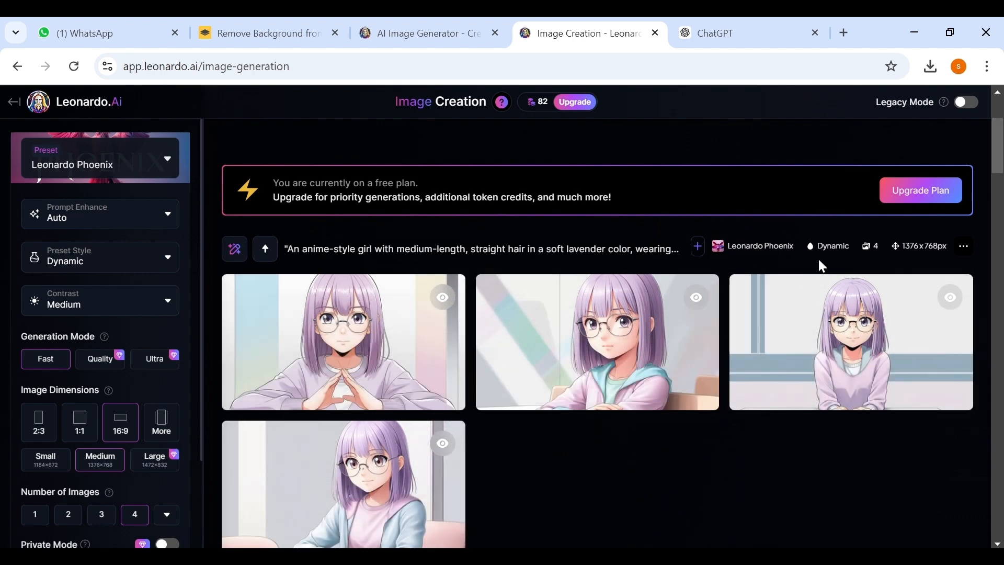
left_click_drag(997, 155, 990, 233)
scroll(1000, 235, "up", 2)
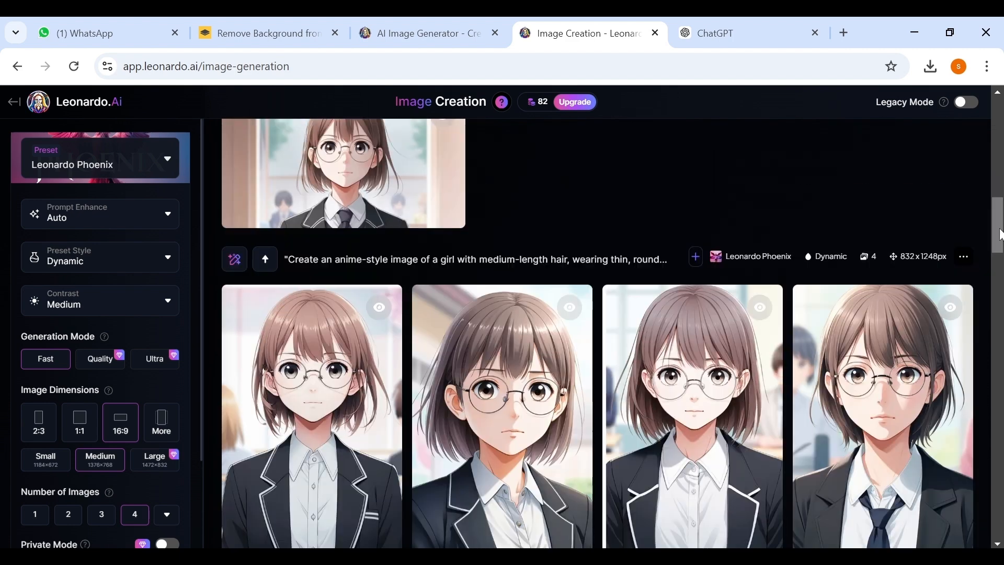
left_click(695, 386)
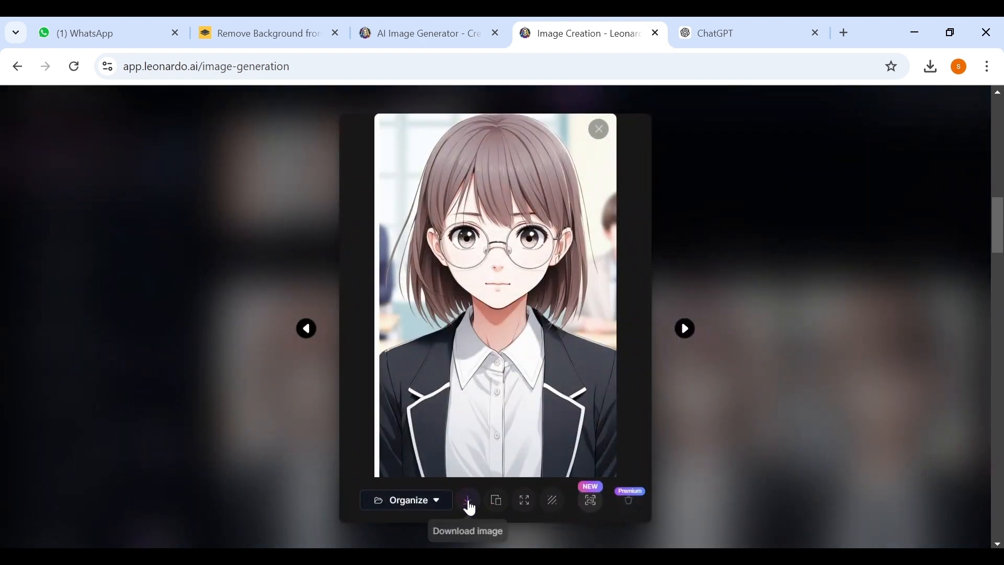
left_click(469, 503)
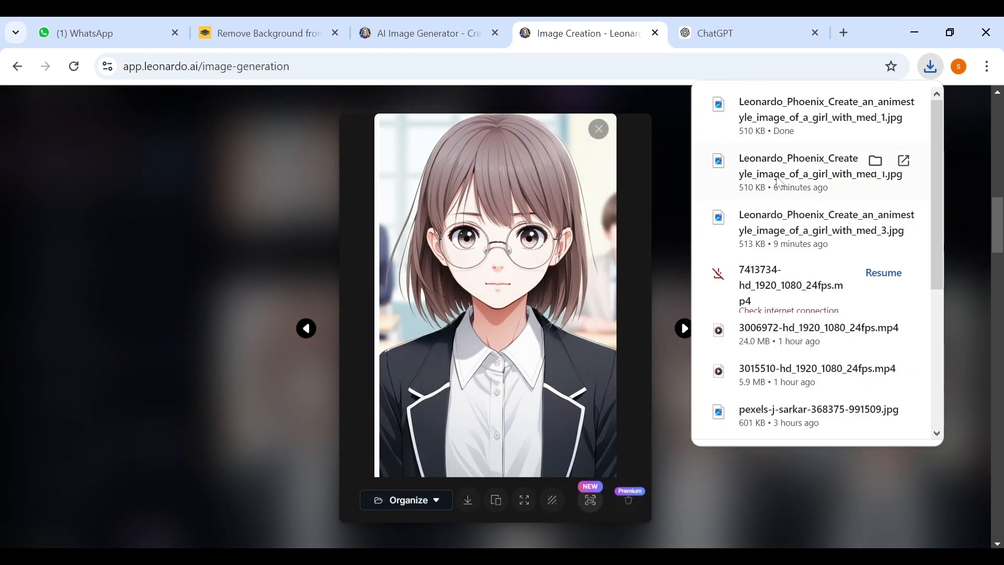
left_click(930, 62)
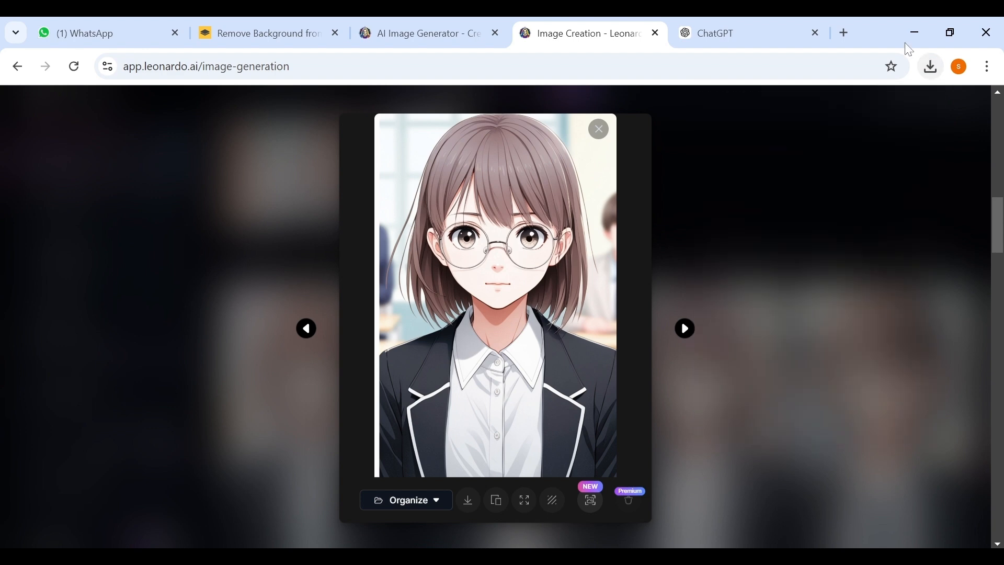
Step: Switch to remove.bg, upload the schoolgirl image from the desktop for background removal, and download the 408 × 612 px cutout
left_click(264, 21)
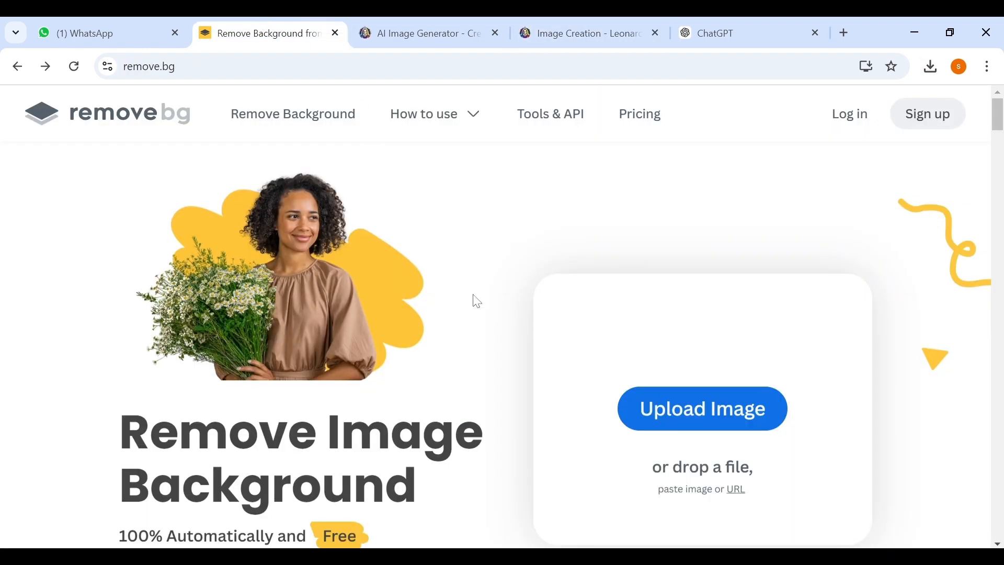
left_click(914, 32)
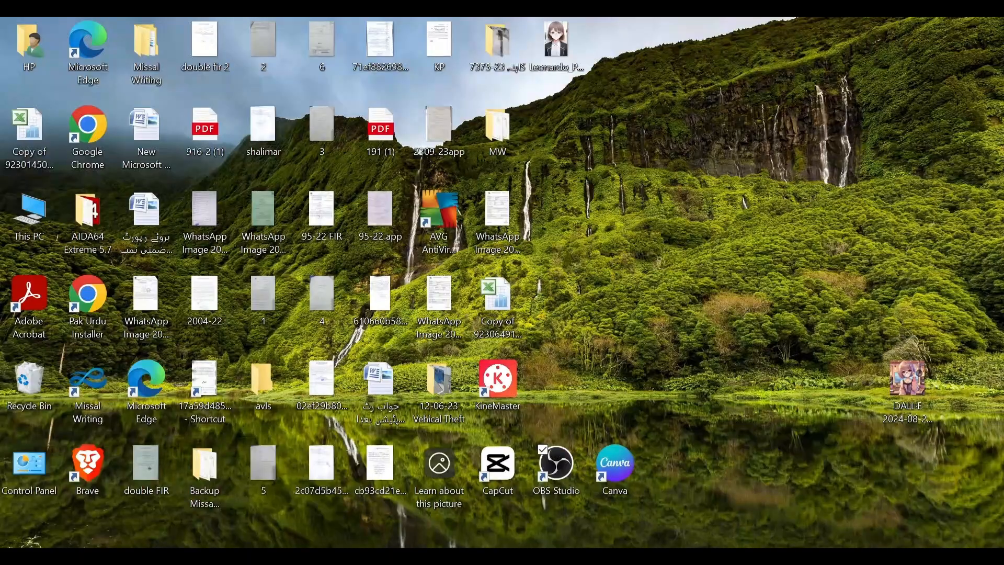
key("alt+Tab")
left_click_drag(907, 379, 529, 253)
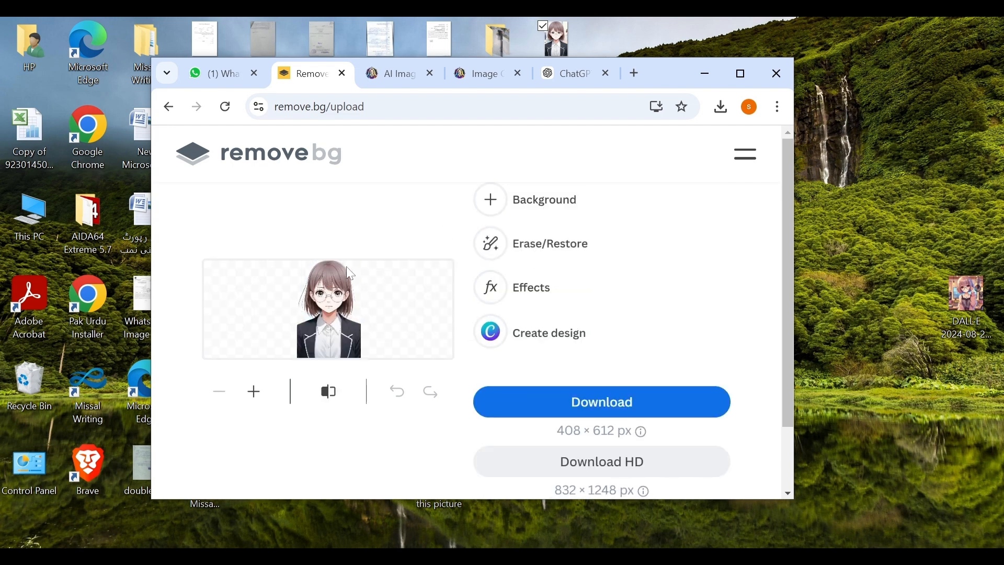
left_click(540, 397)
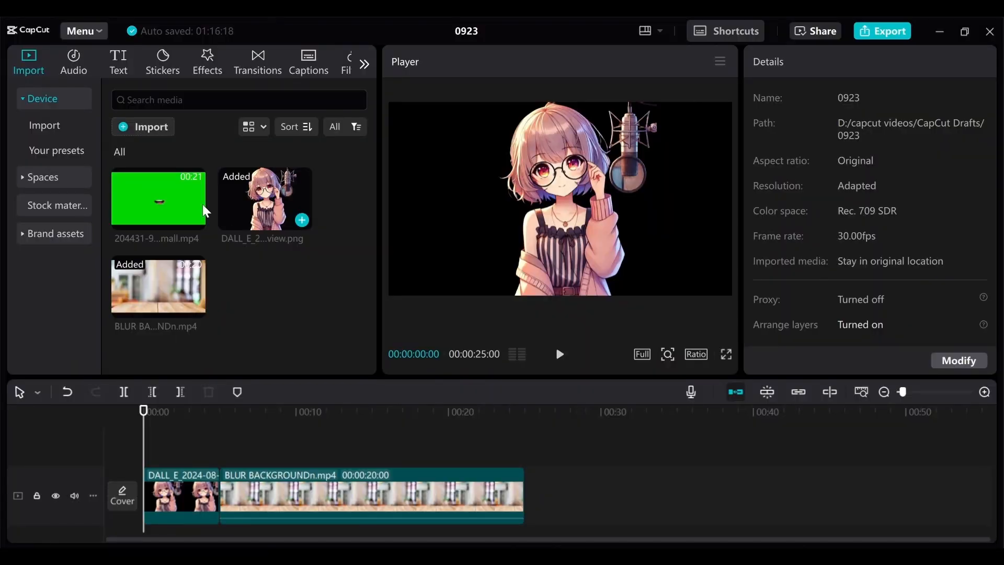
Step: In CapCut, import the background-free Leonardo_Phoenix girl image from the "chrome downlaods" folder on Local Disk (D:)
left_click(133, 128)
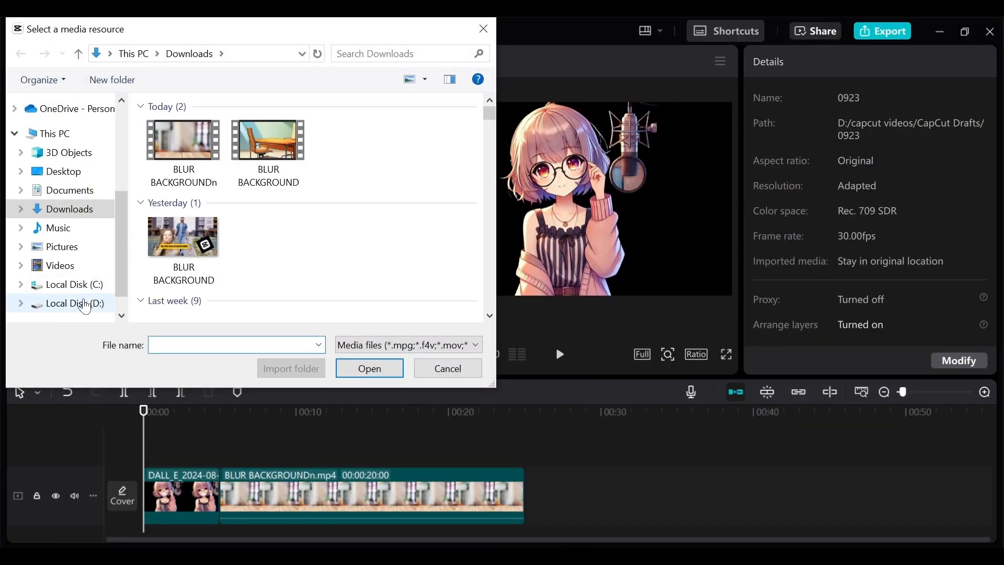
left_click(86, 304)
left_click(182, 181)
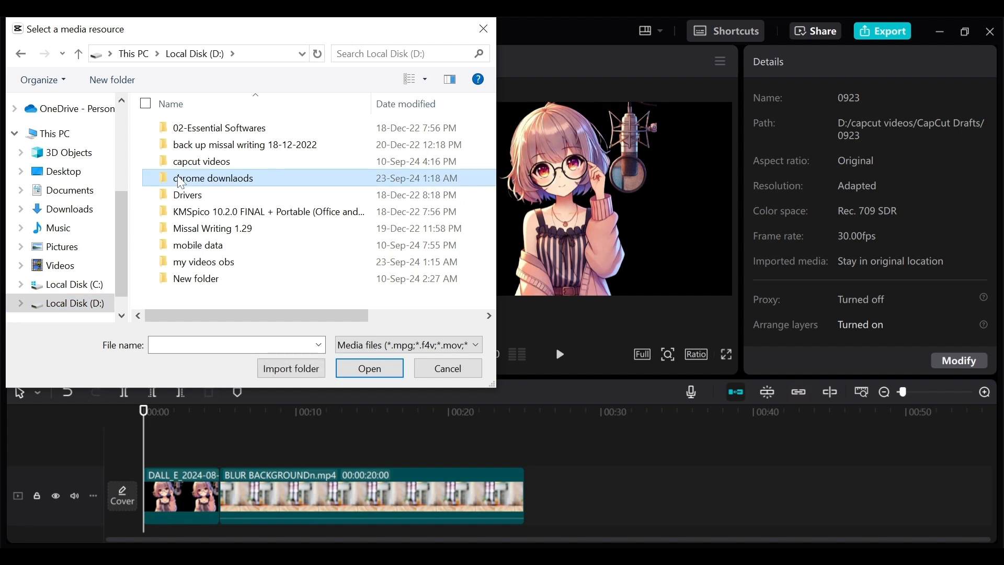
double_click(182, 179)
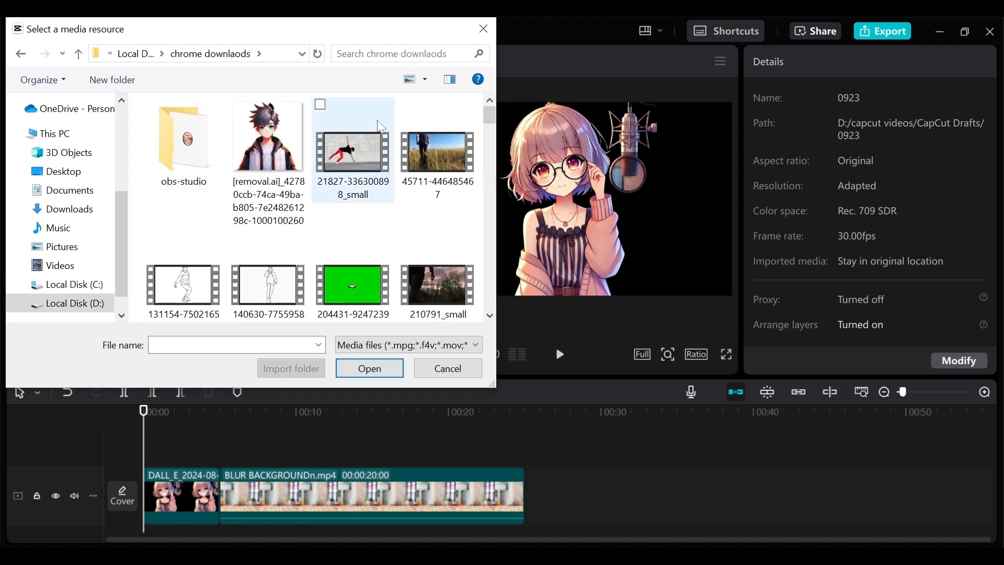
scroll(487, 168, "down", 5)
scroll(486, 170, "down", 10)
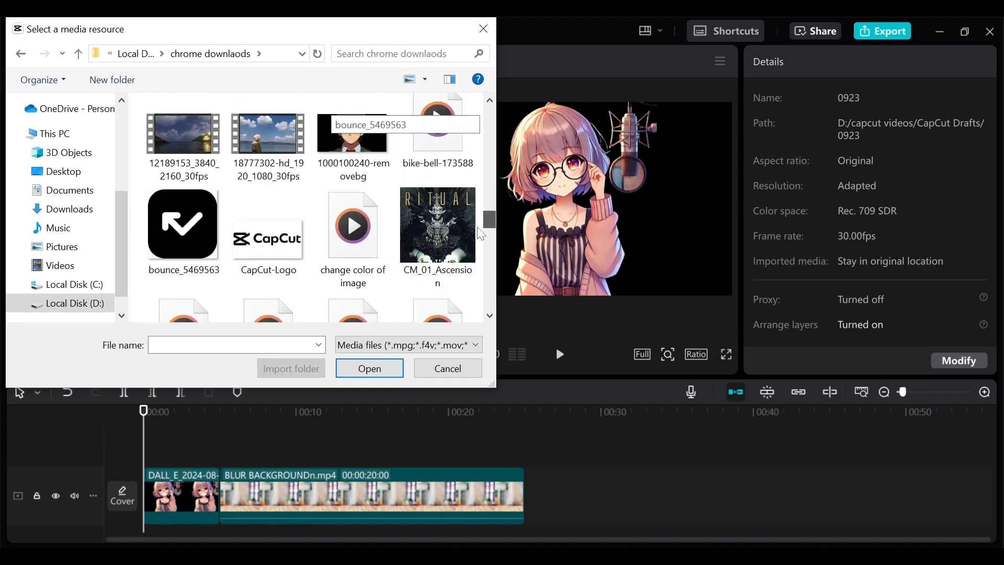
left_click(268, 252)
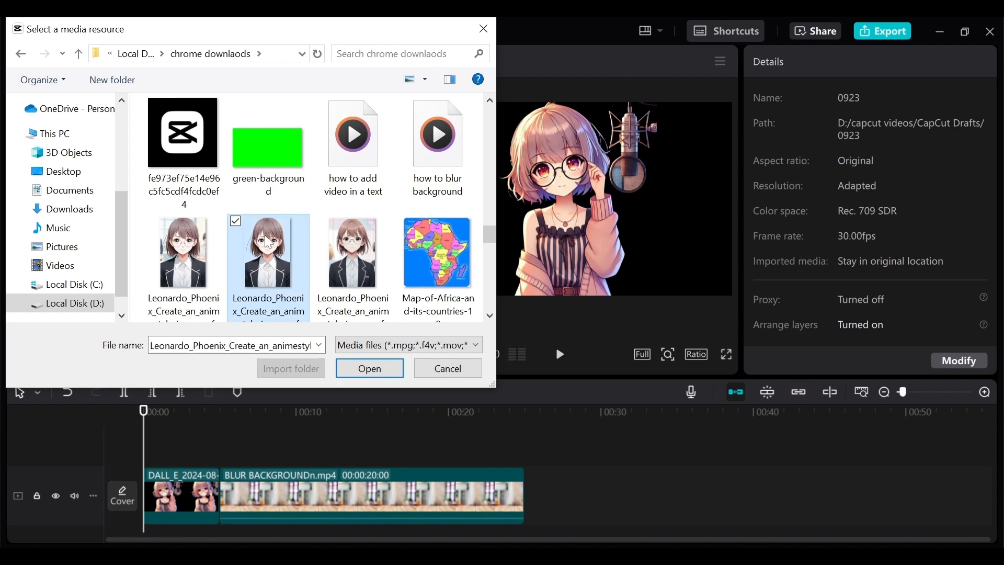
left_click(374, 371)
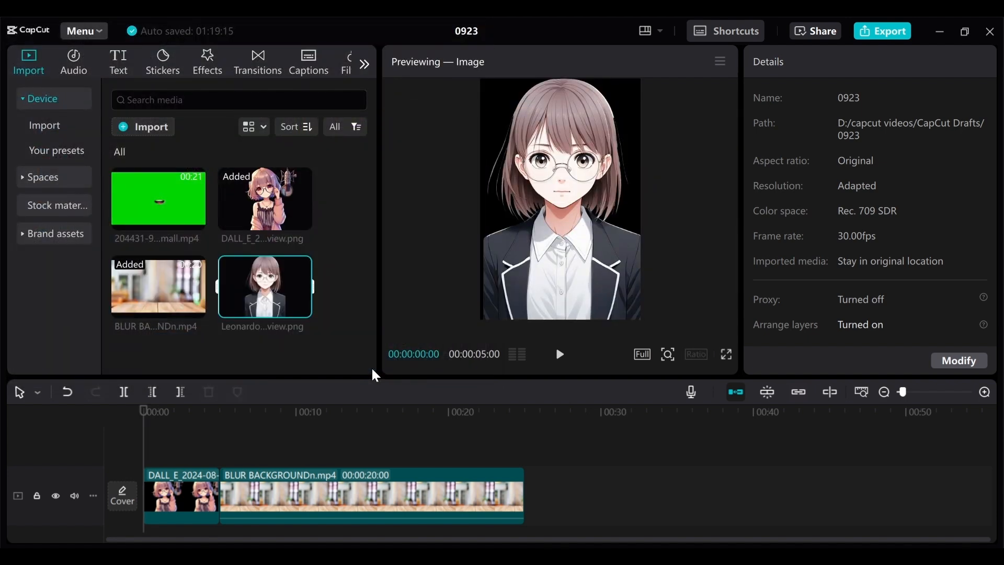
Step: Delete the DALL_E girl image clip from the start of the timeline
mouse_move(283, 290)
mouse_move(243, 230)
mouse_move(247, 277)
left_click(197, 499)
left_click(209, 392)
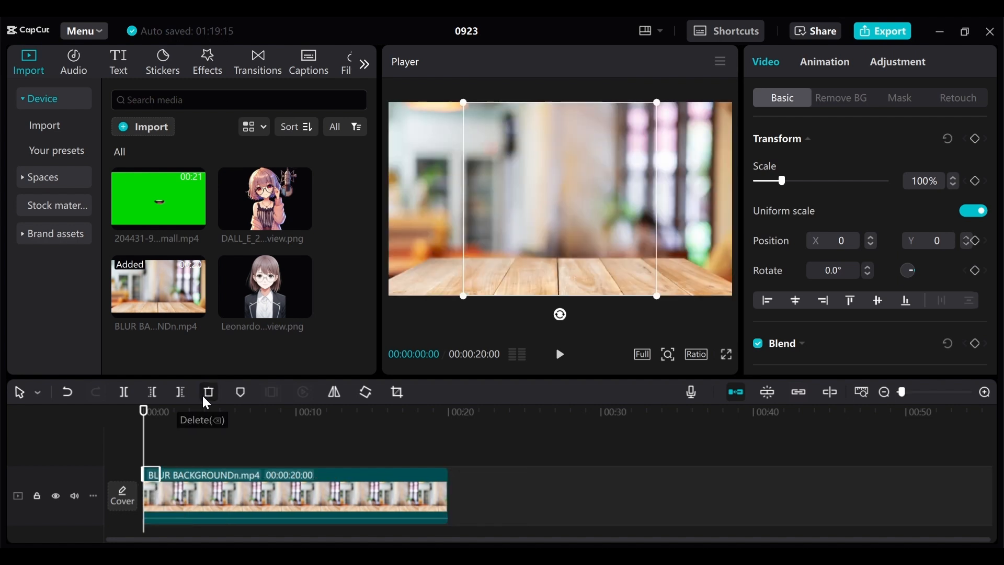
Step: Add the Leonardo girl image to the timeline and move it onto a track above the blurred background video
left_click(282, 305)
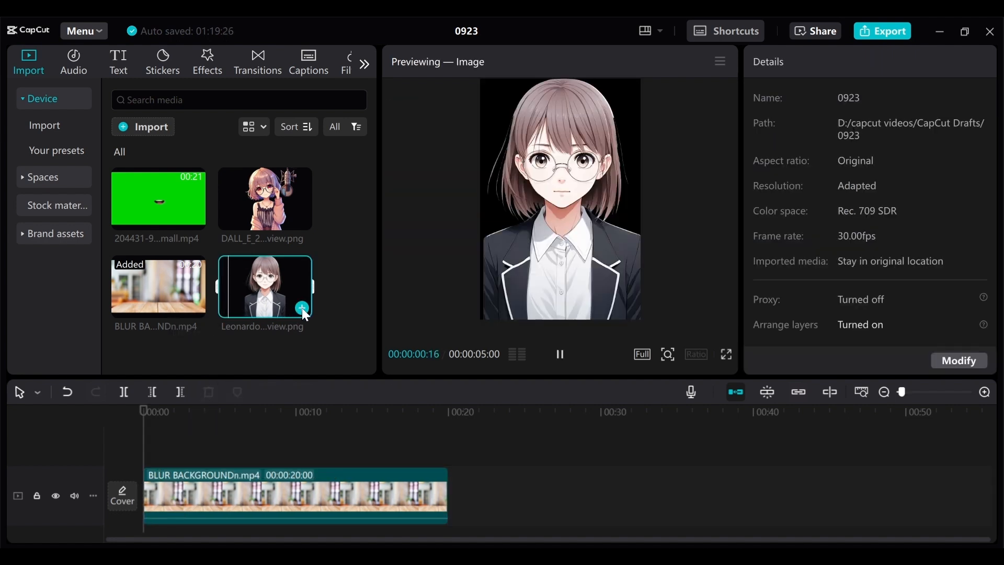
left_click(301, 307)
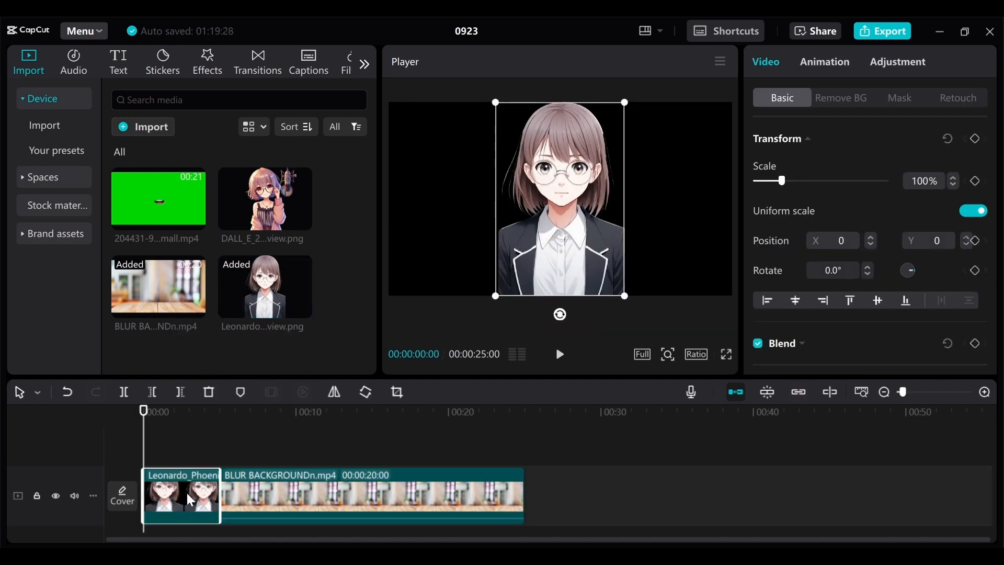
left_click_drag(180, 494, 183, 441)
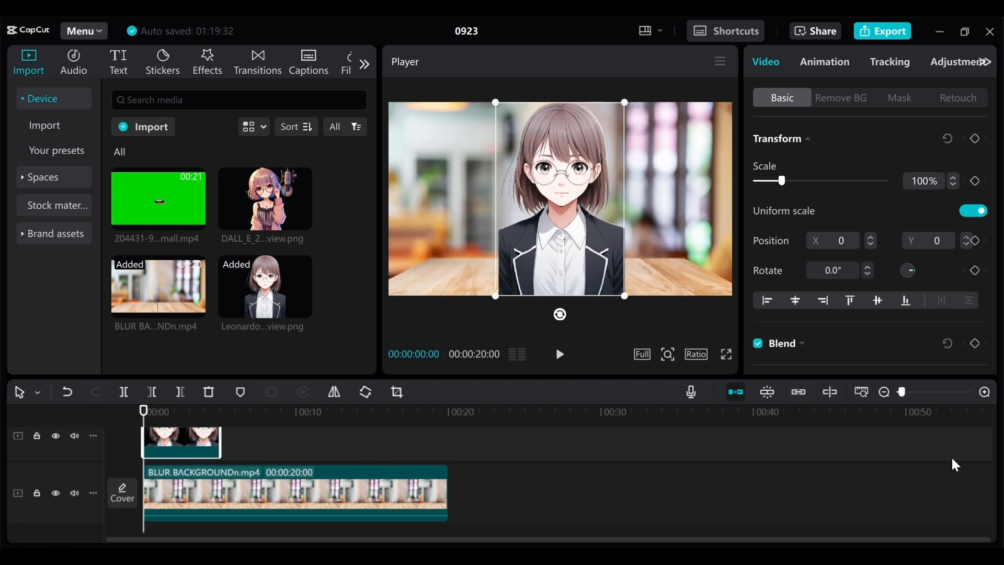
scroll(990, 494, "up", 2)
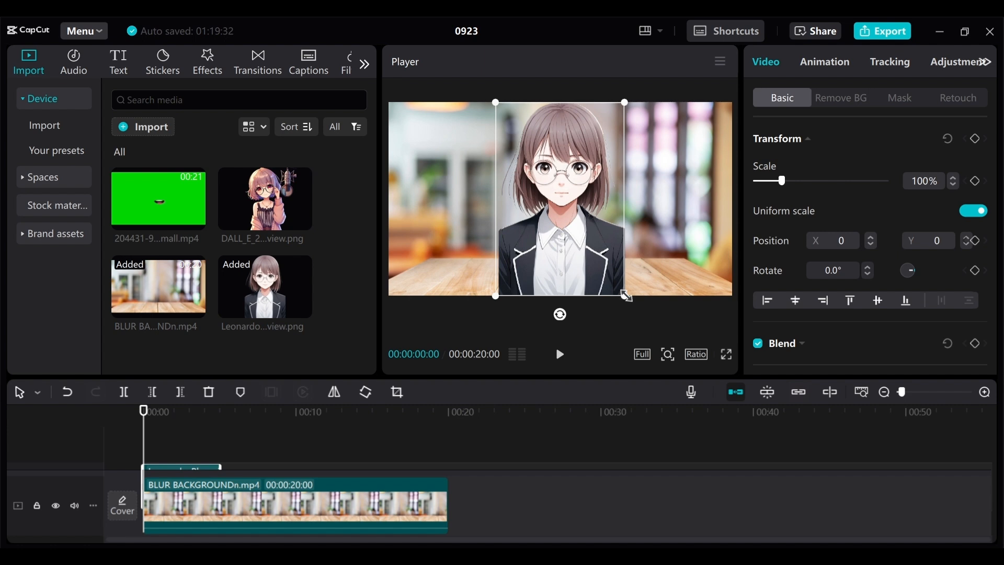
Step: Scale the girl image down to 63% and place it at X -864, Y 0 in the frame
left_click_drag(625, 296, 495, 252)
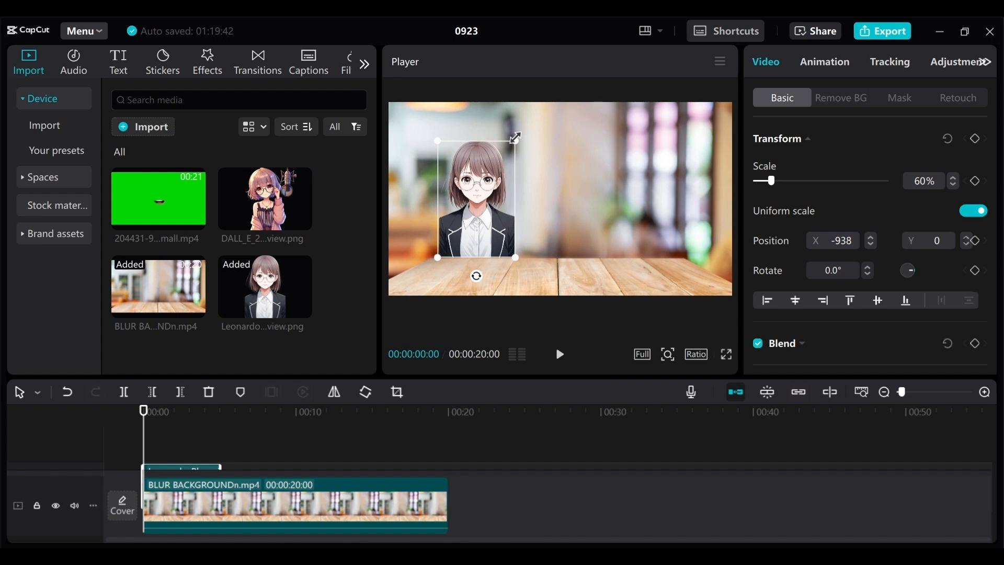
left_click_drag(515, 137, 573, 125)
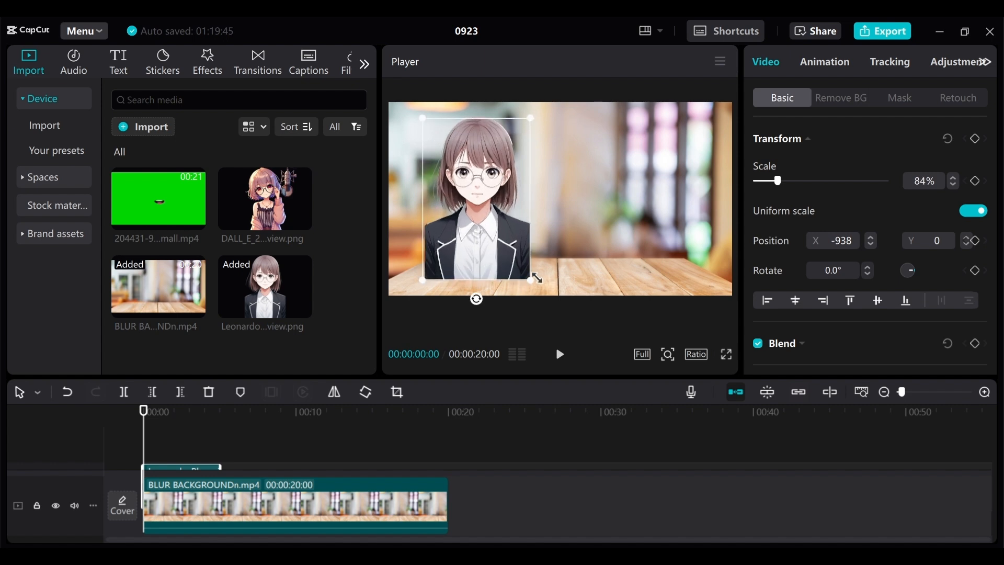
left_click_drag(531, 279, 495, 228)
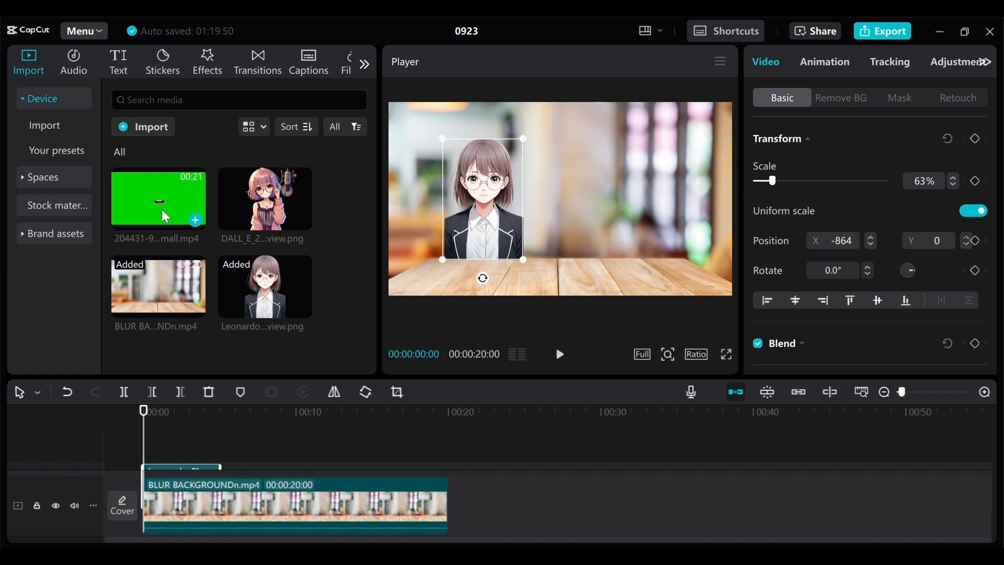
left_click(194, 220)
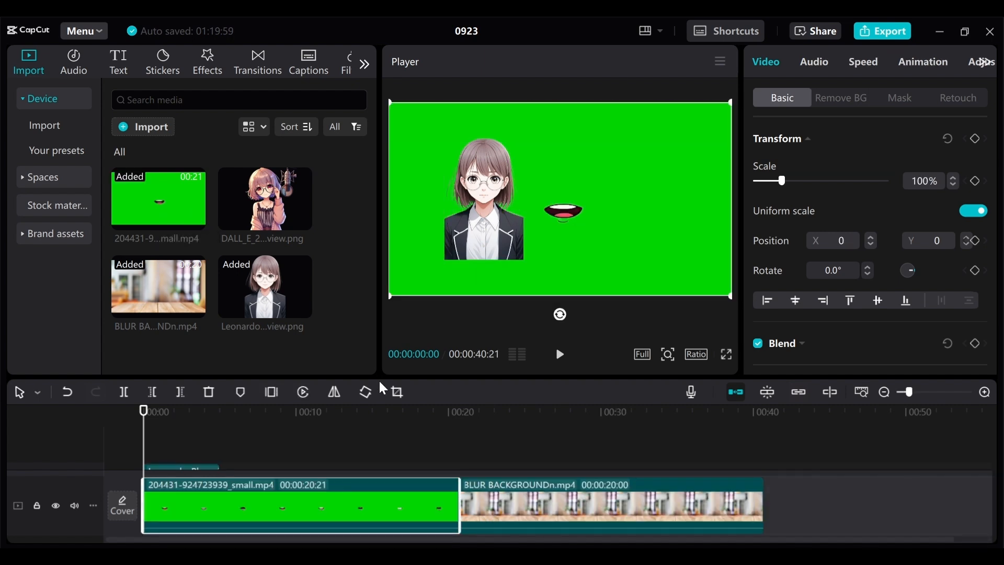
Step: Switch to Chrome and search Google in a new tab for "green screen talking mouth" videos, looking through the video results
key("alt+Tab")
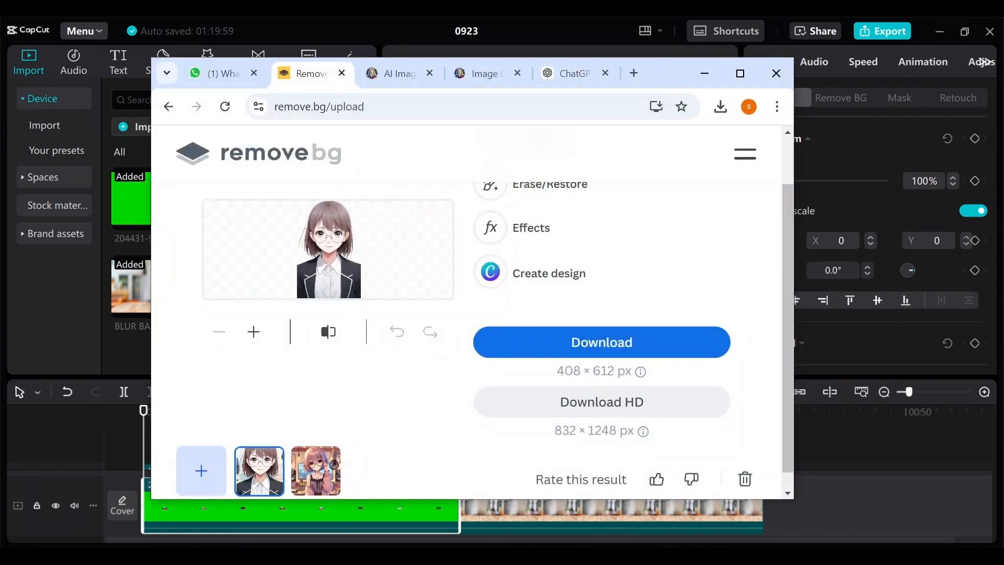
left_click(740, 74)
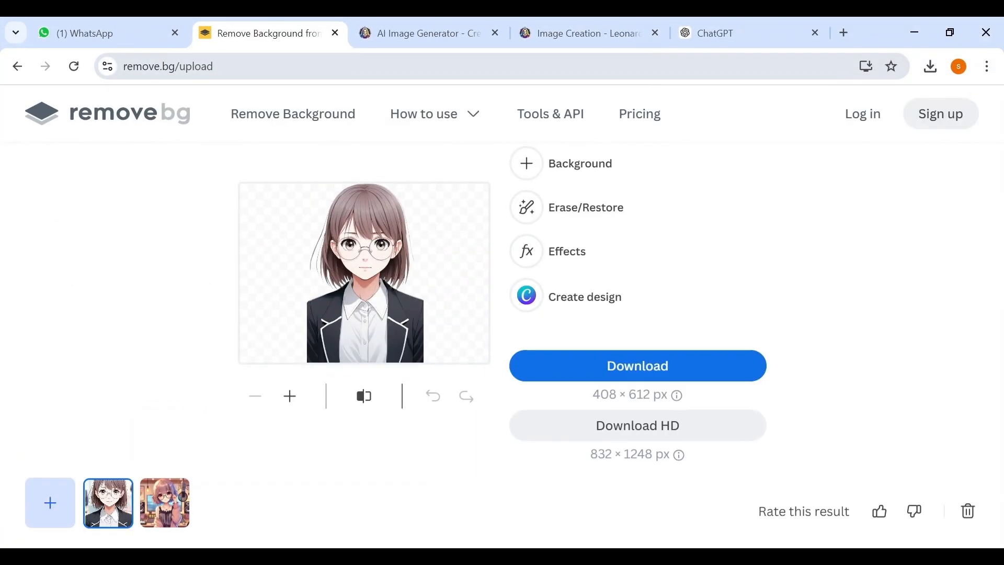
left_click(850, 31)
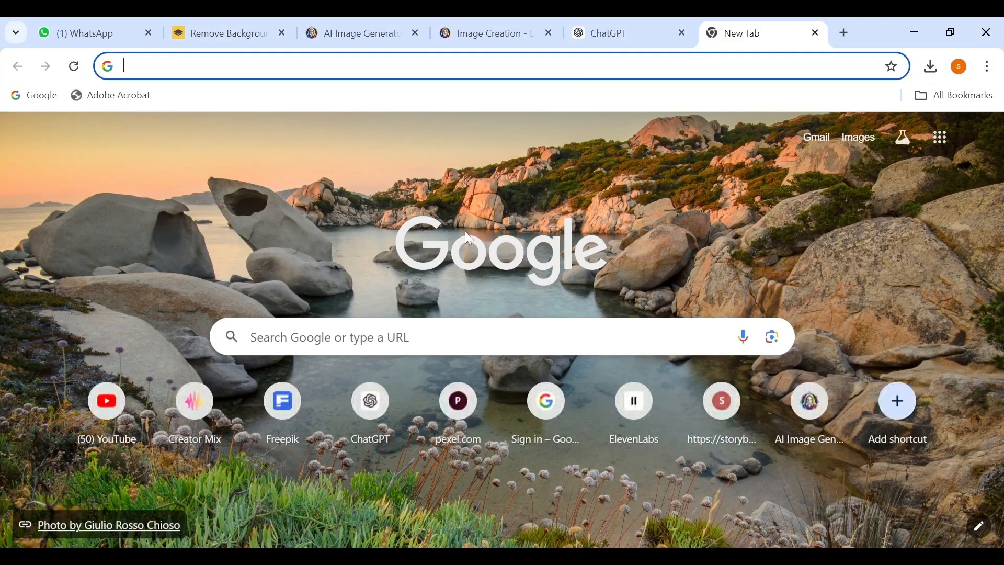
left_click(330, 338)
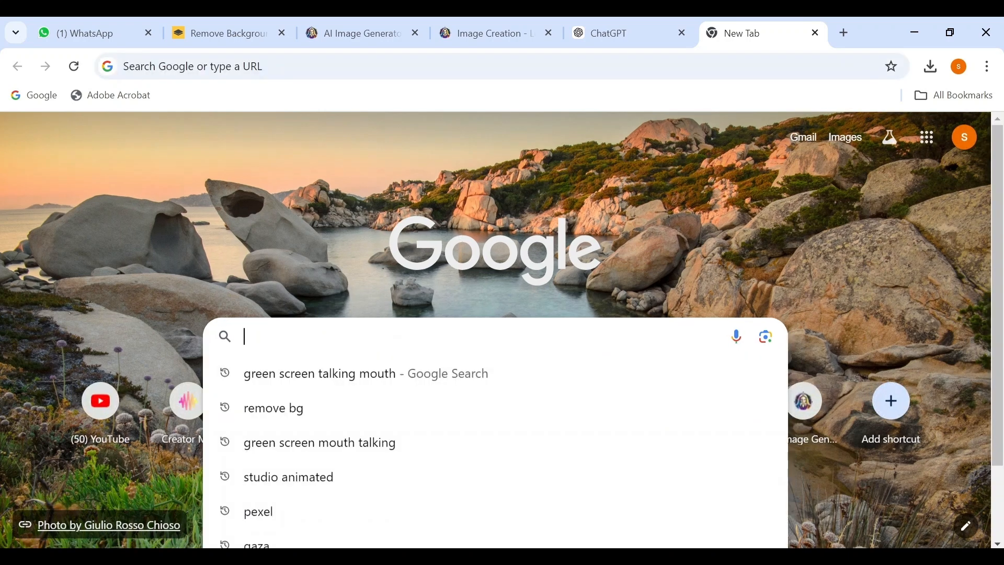
left_click(320, 381)
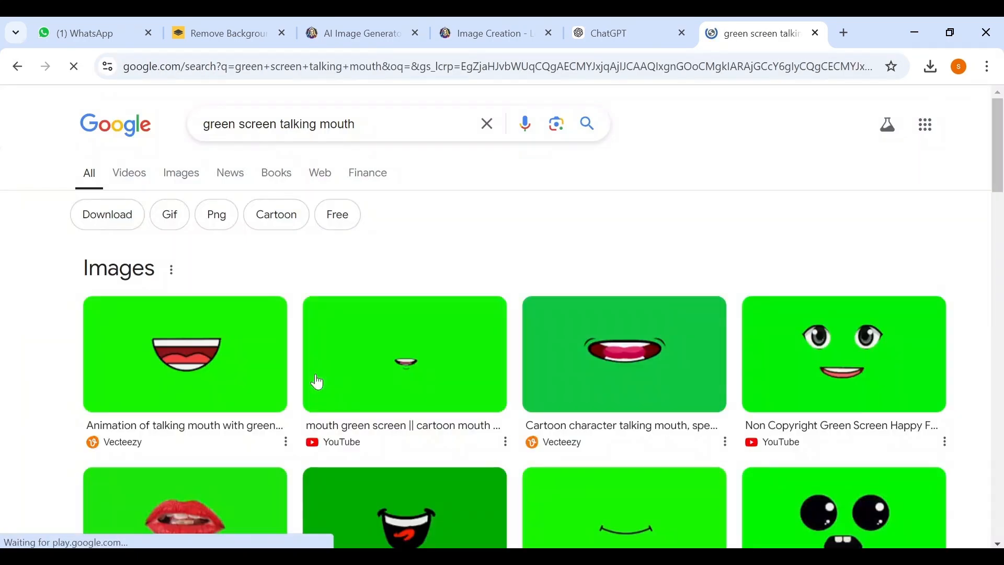
left_click(131, 175)
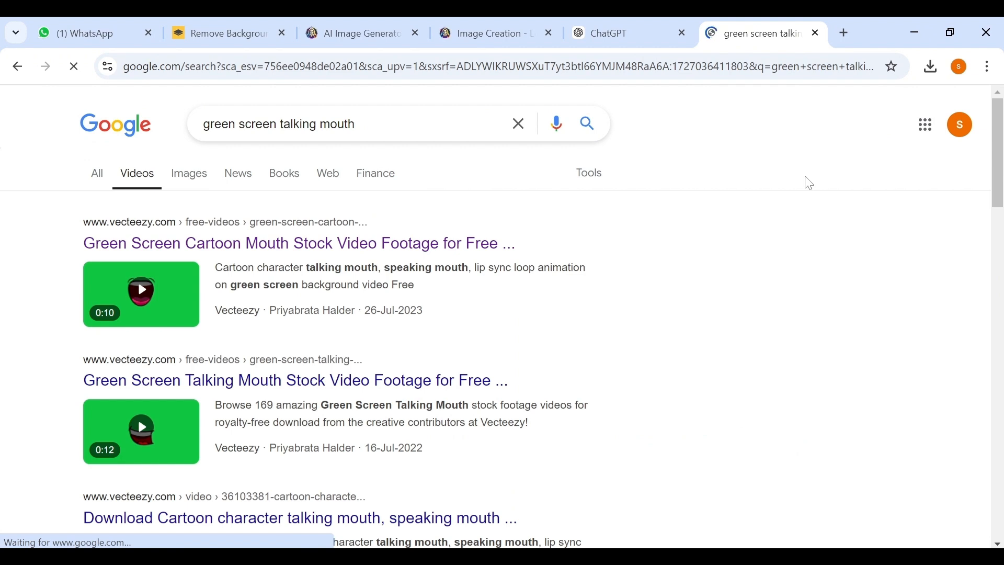
scroll(1001, 182, "down", 2)
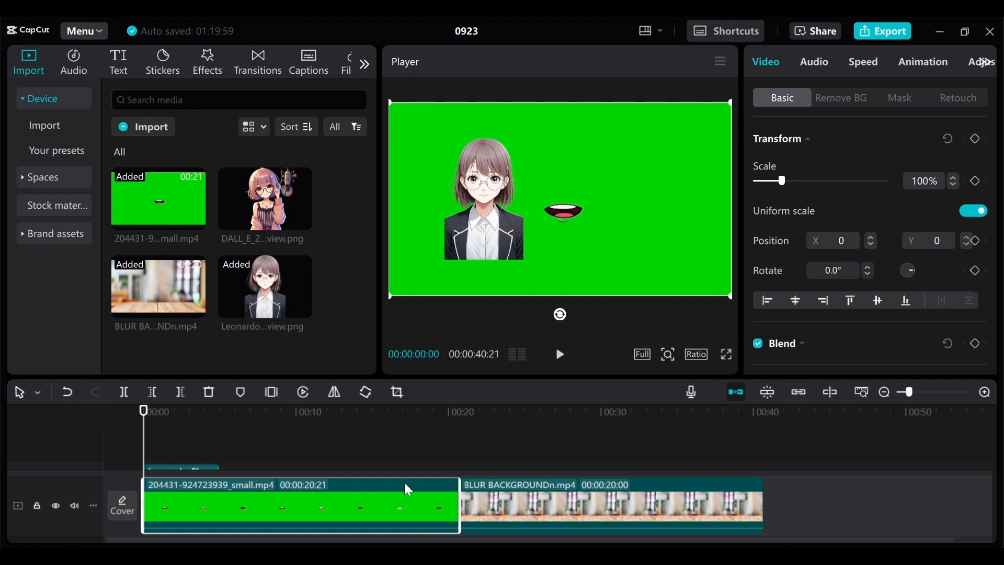
Step: Back in CapCut, move the green-screen mouth clip onto its own track above the girl image and enlarge the timeline area
left_click_drag(292, 502, 276, 438)
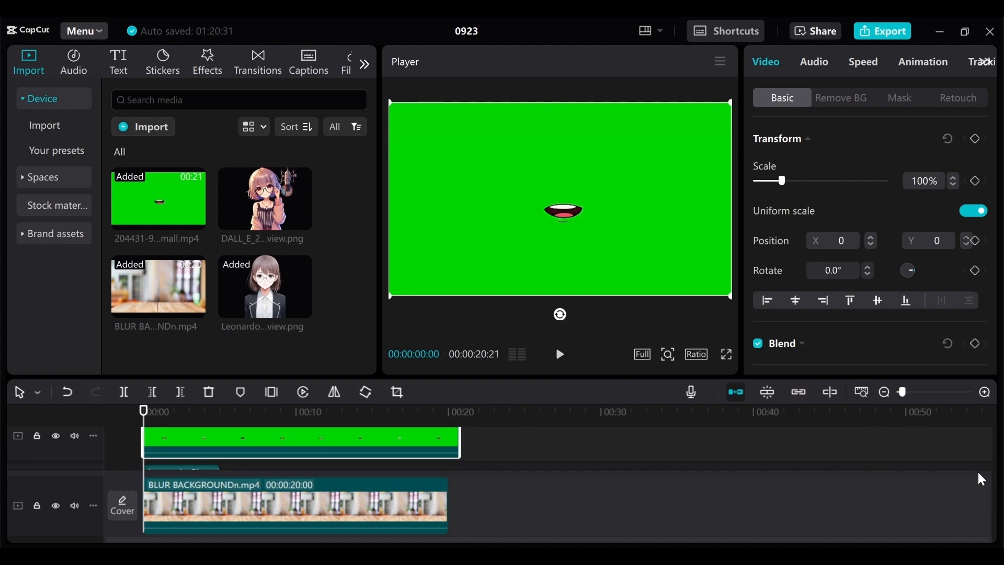
scroll(989, 489, "down", 3)
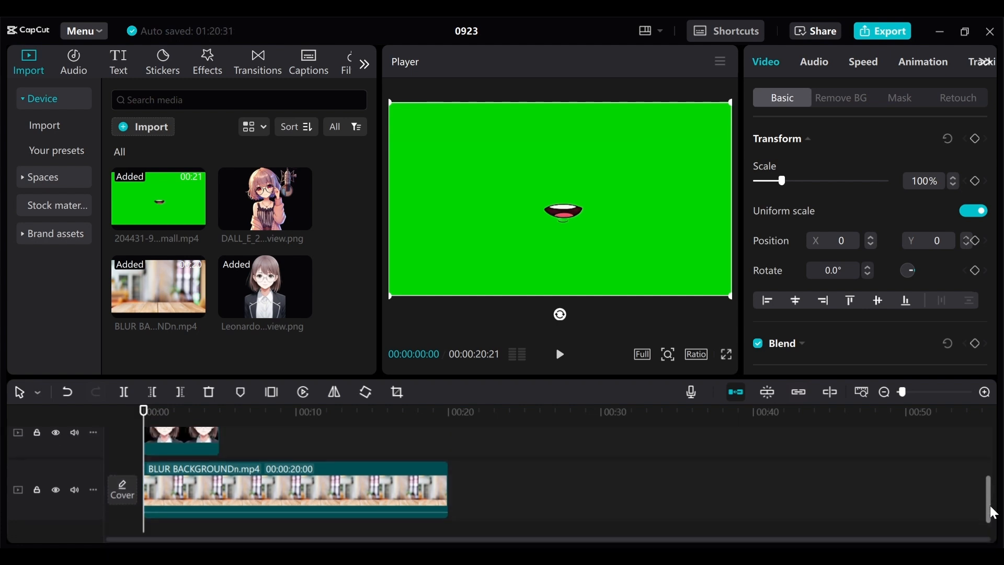
left_click_drag(567, 376, 564, 308)
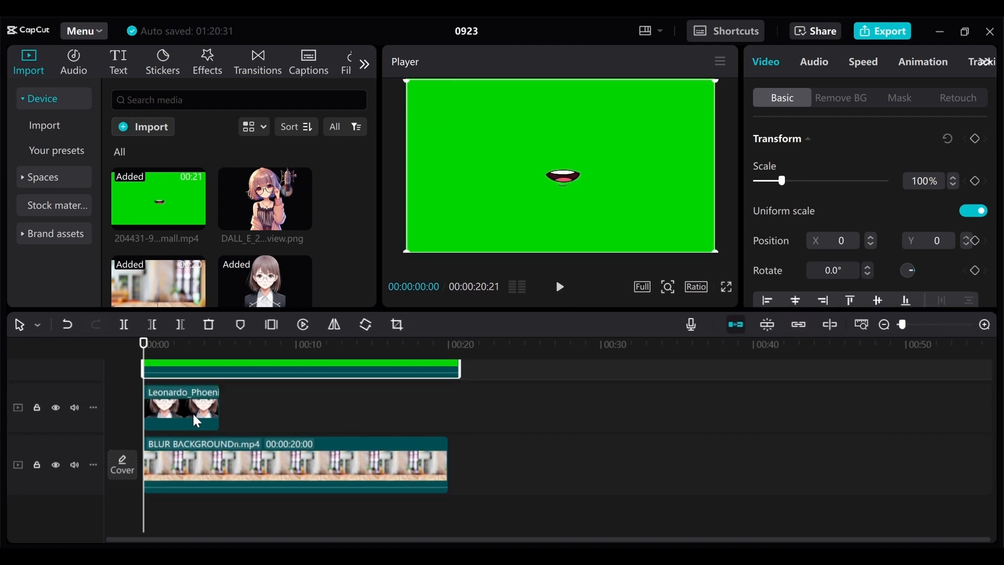
Step: Extend the Leonardo girl image to the end of the 20-second background video and trim the mouth clip to about 20:09
left_click(219, 413)
left_click_drag(219, 406, 451, 401)
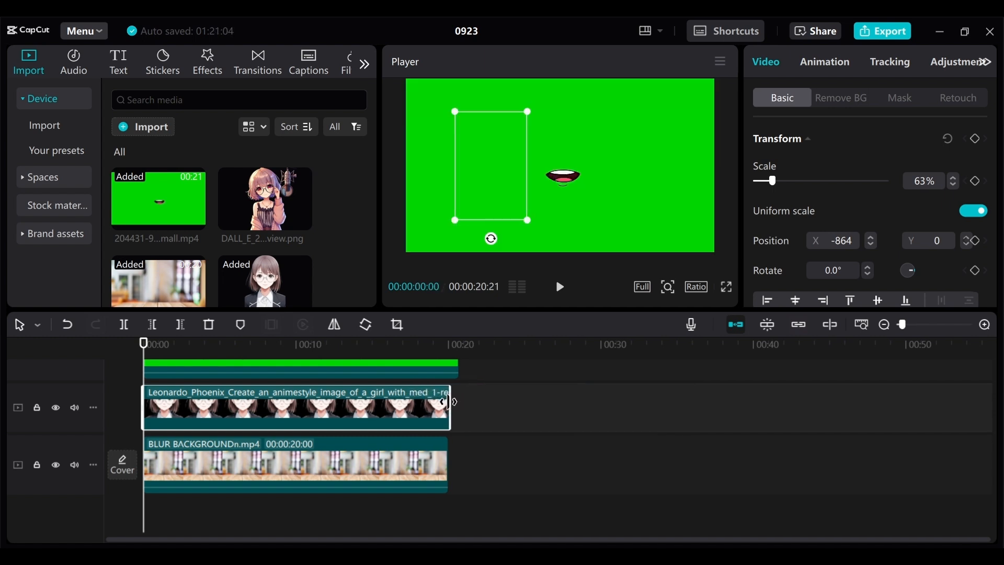
left_click(457, 365)
left_click_drag(456, 365, 455, 359)
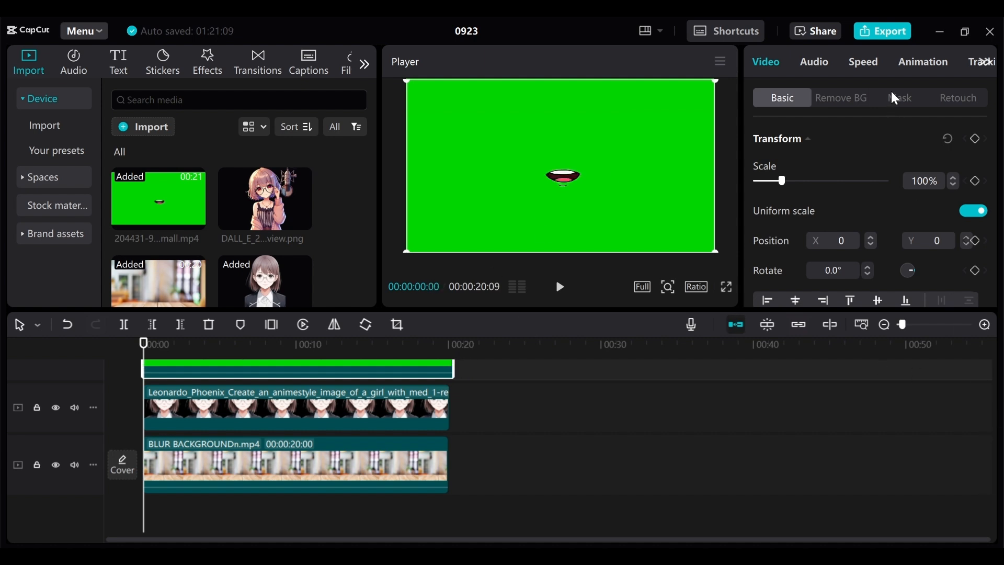
Step: Apply a chroma key to the mouth clip, sampling its green background as the color to remove
left_click(847, 108)
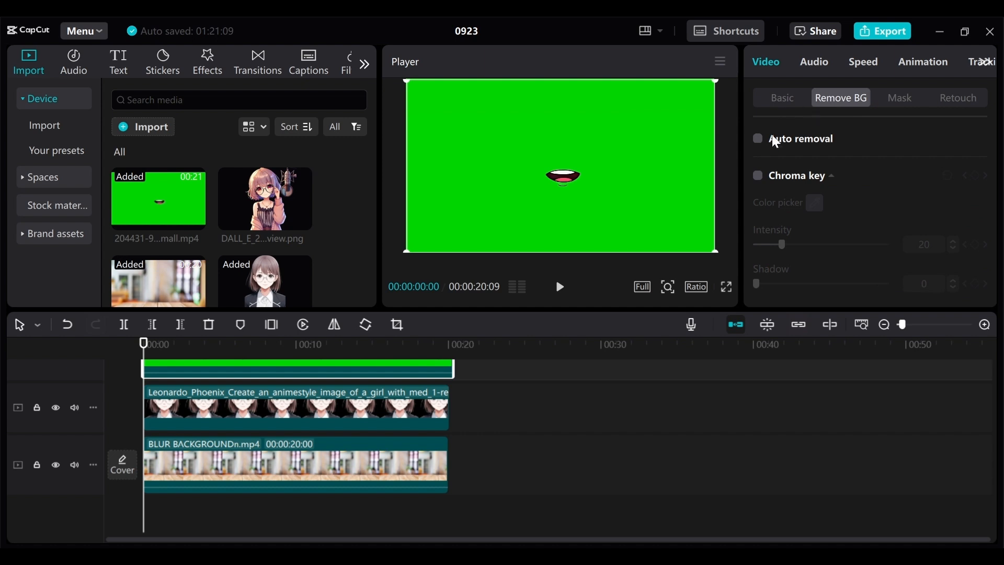
left_click(759, 177)
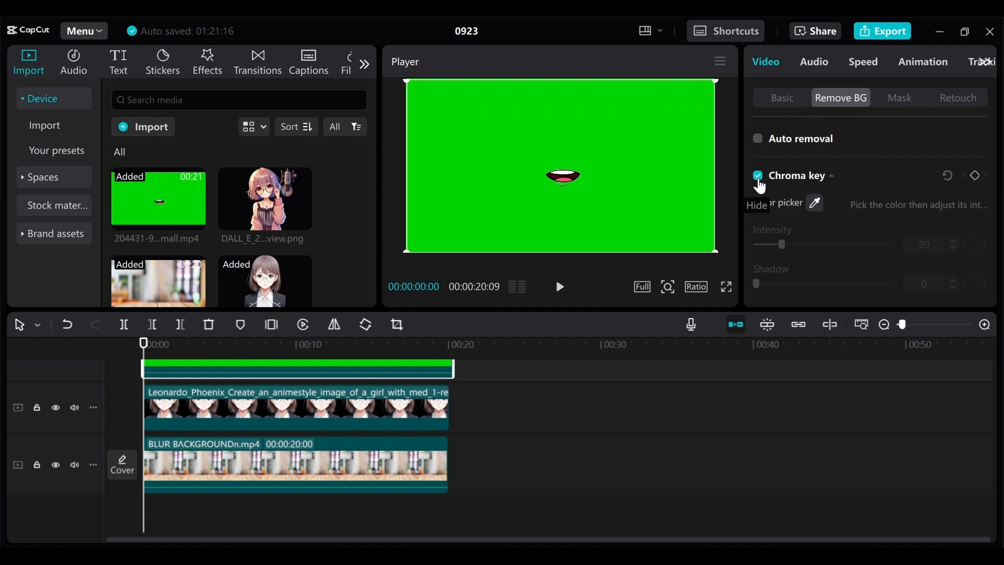
left_click(813, 204)
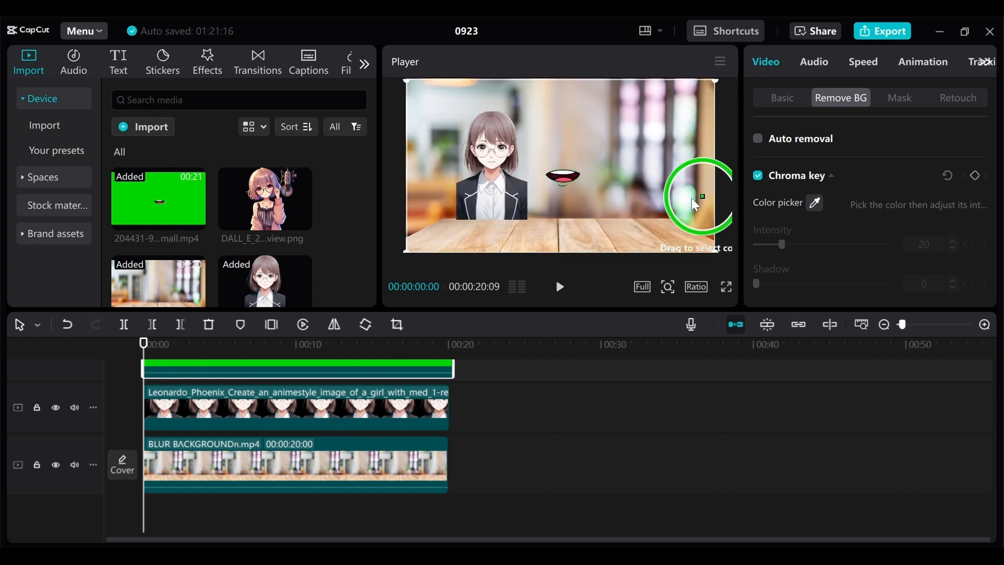
left_click(653, 178)
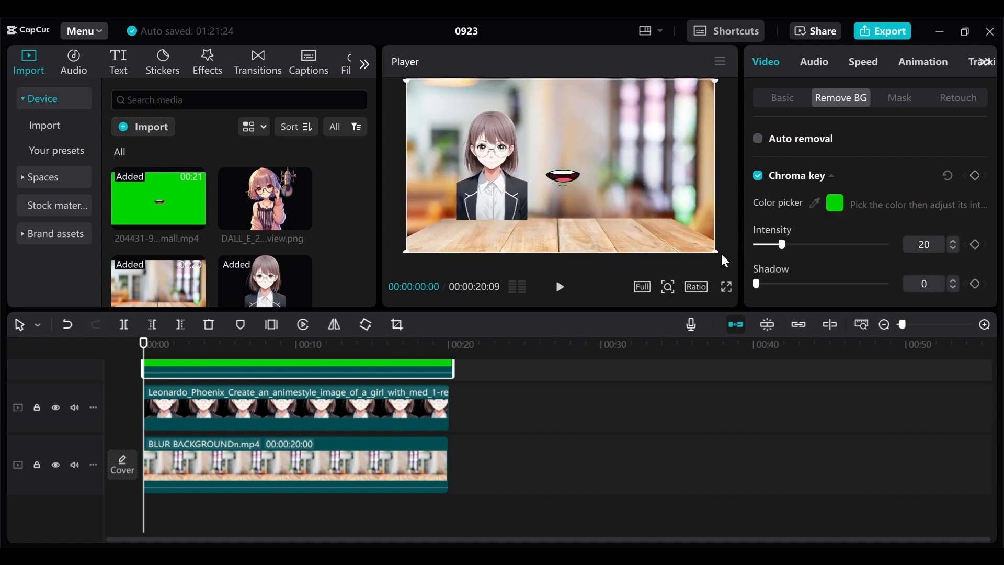
Step: Scale the keyed mouth clip down and fit it over the Leonardo girl's mouth in the preview
left_click_drag(717, 250, 618, 199)
left_click_drag(553, 158, 484, 151)
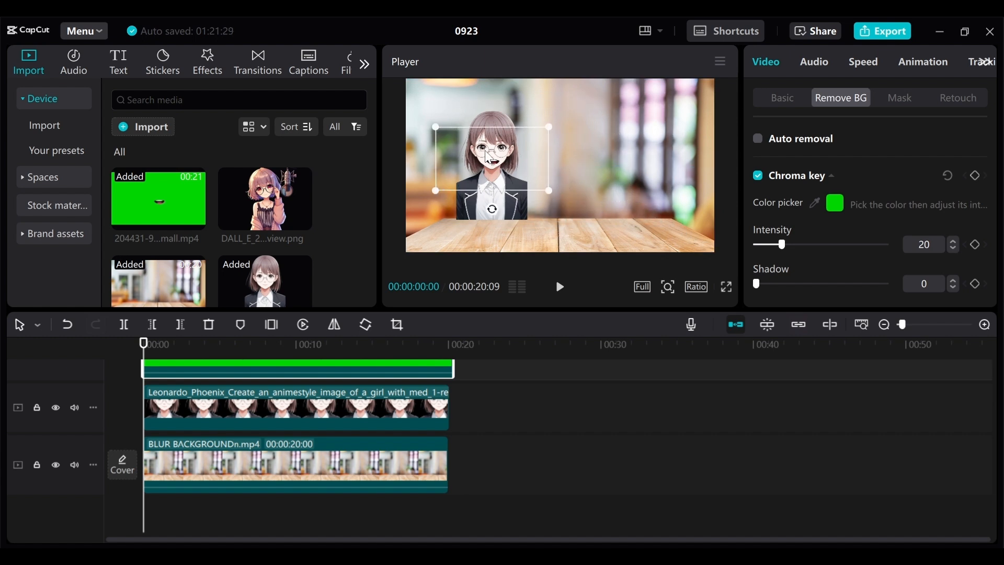
left_click_drag(546, 189, 523, 183)
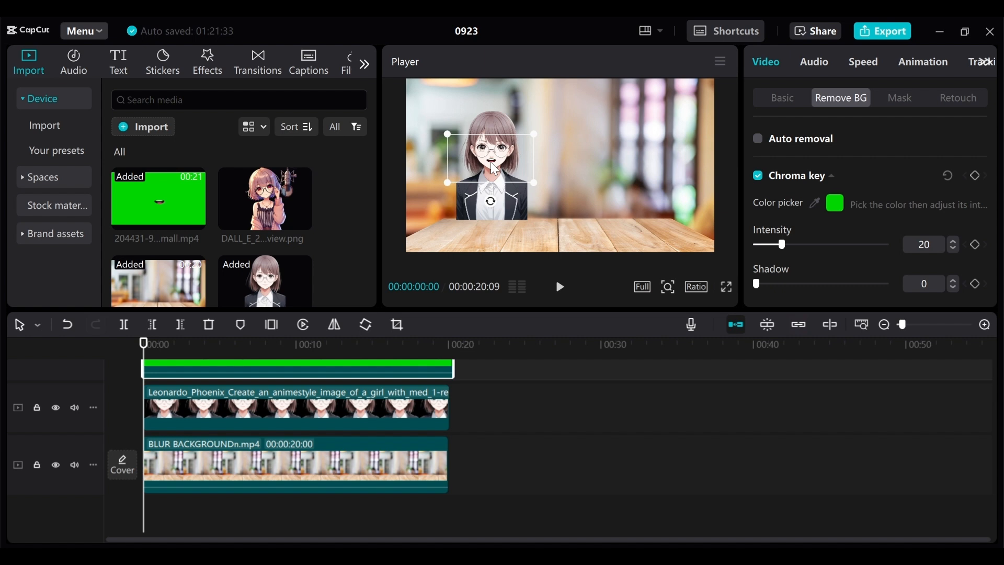
left_click_drag(491, 163, 492, 161)
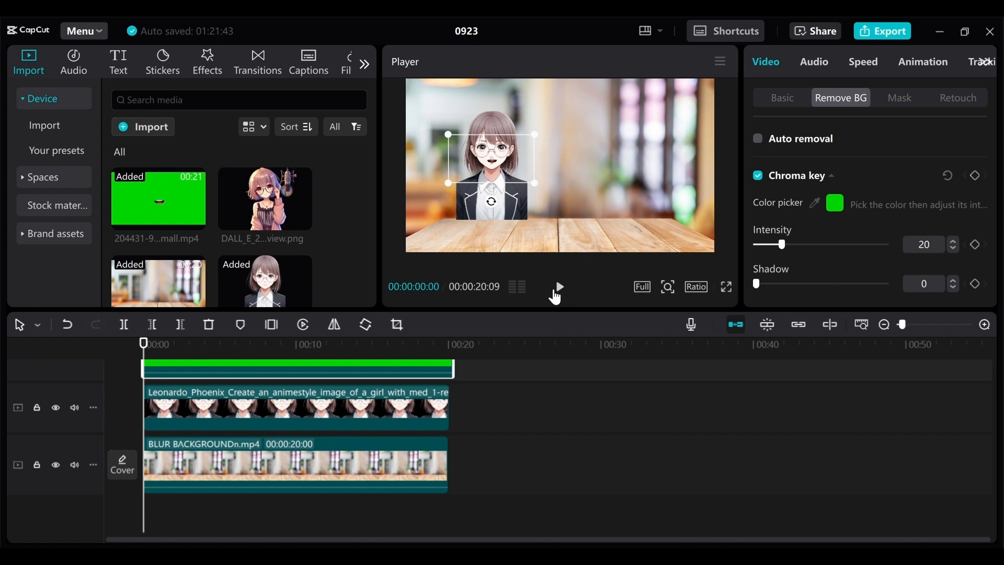
Step: Play the video to check the mouth animation on the Leonardo girl's face
left_click(557, 290)
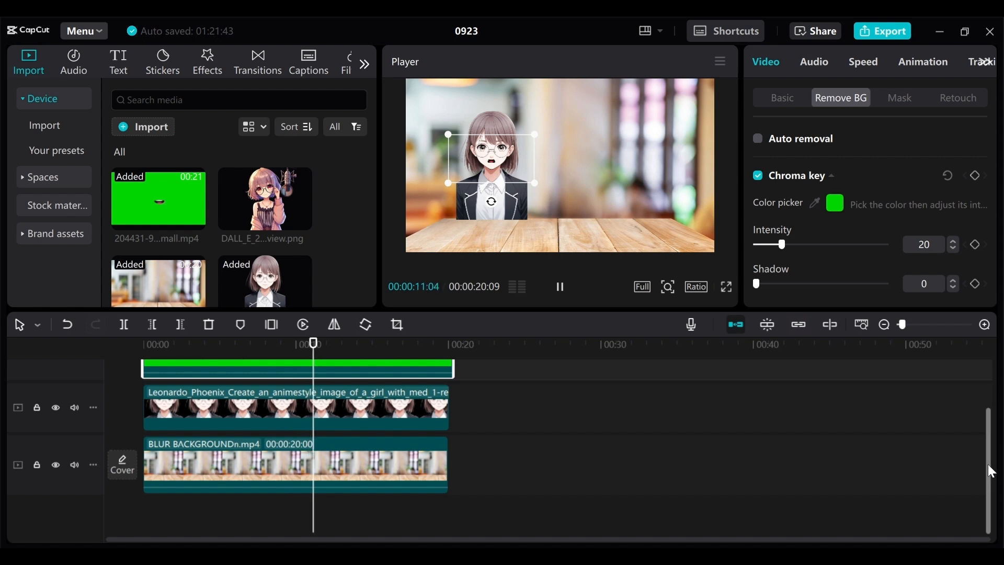
mouse_move(988, 466)
left_mouse_down()
mouse_move(989, 414)
mouse_move(983, 467)
left_mouse_up()
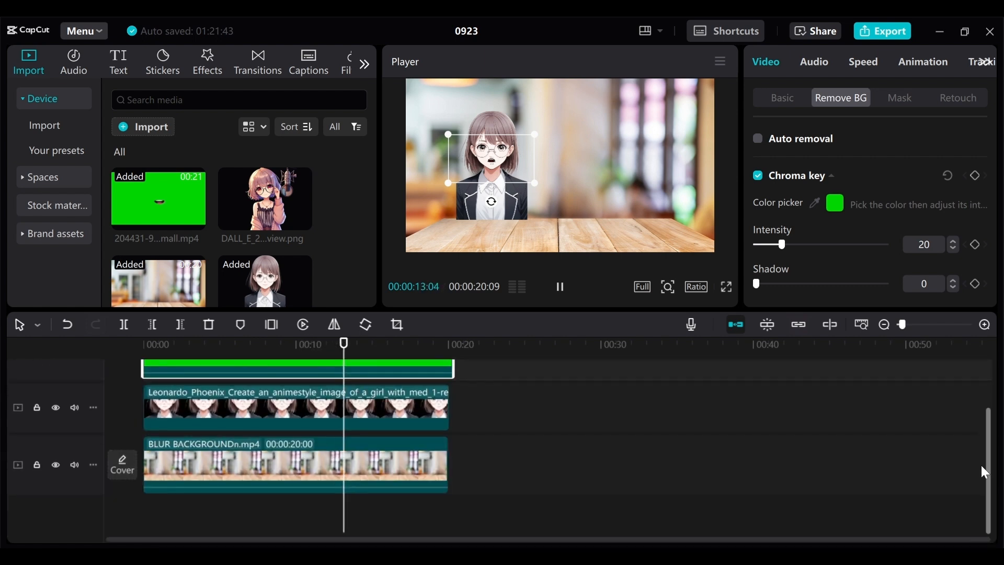
Step: Delete the Leonardo girl image and the mouth clip from the timeline, leaving only the blurred background video
left_click(232, 409)
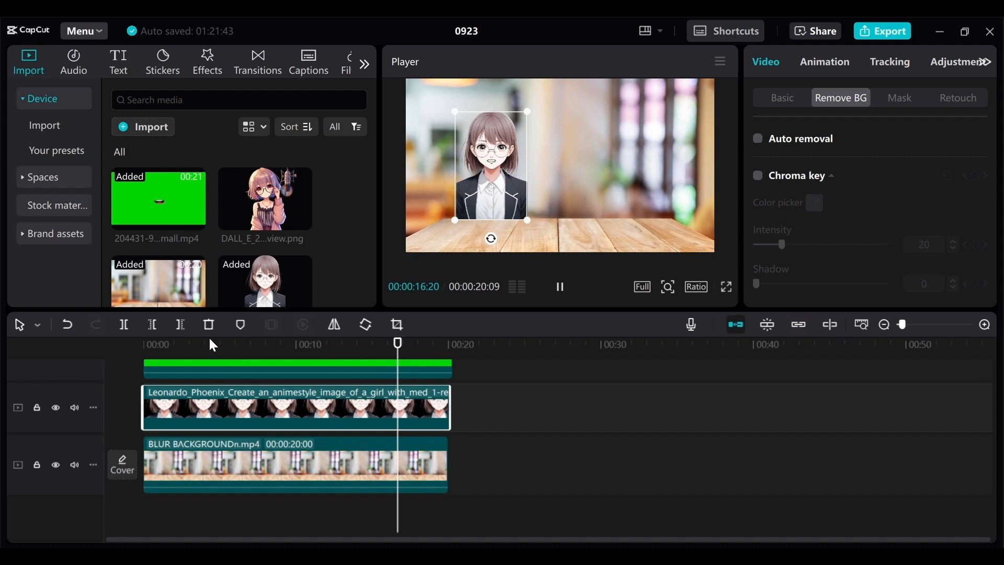
left_click(209, 325)
left_click(228, 409)
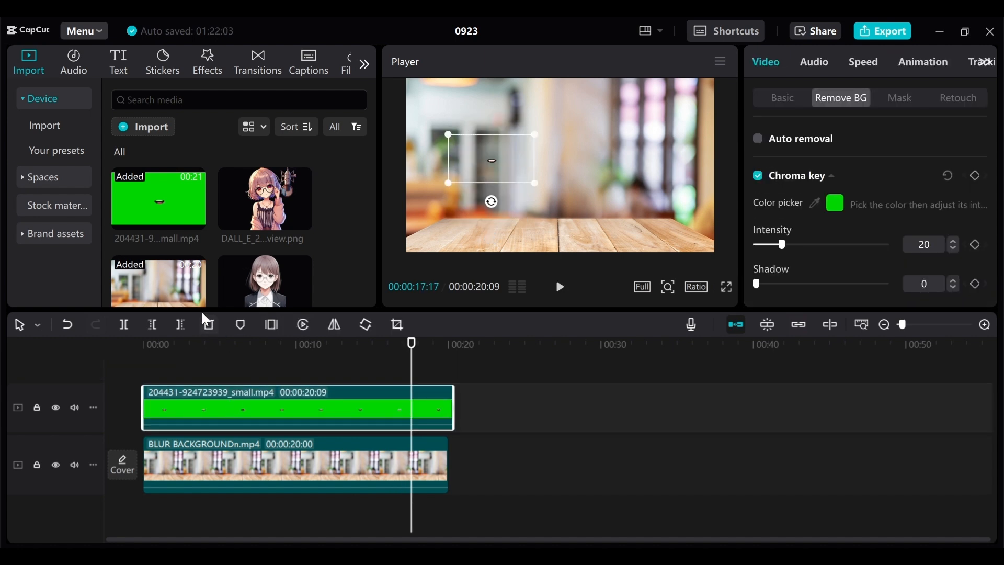
left_click(209, 325)
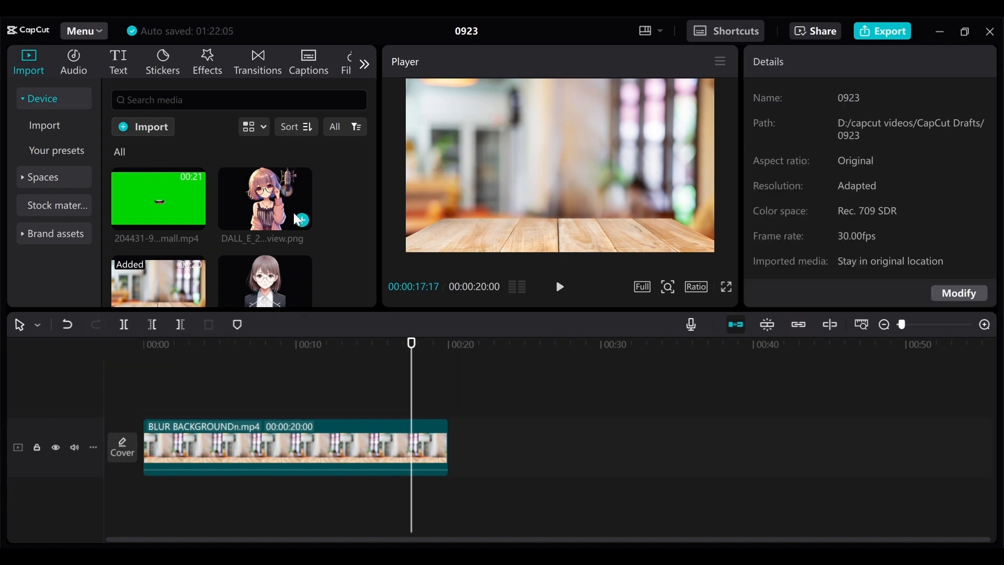
Step: Add the DALL_E girl image on a track above the background from 00:00 and extend it to the background's 20-second end
left_click(301, 222)
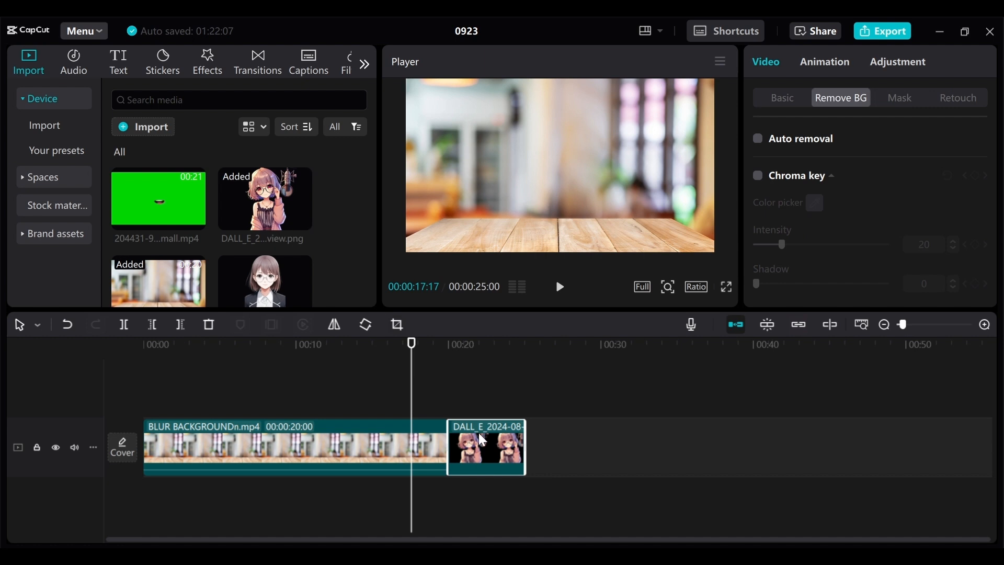
left_click_drag(479, 432, 157, 382)
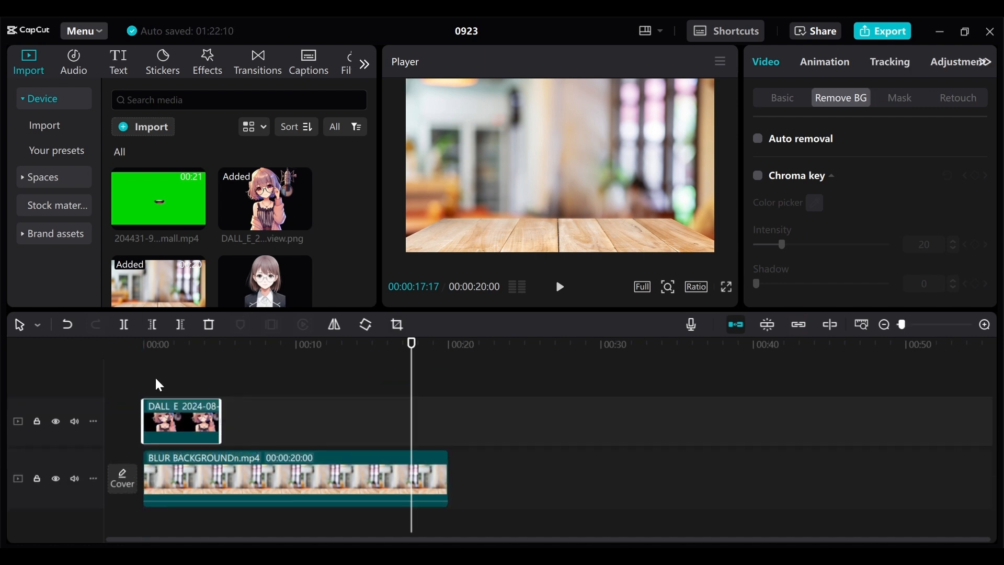
left_click_drag(219, 419, 446, 419)
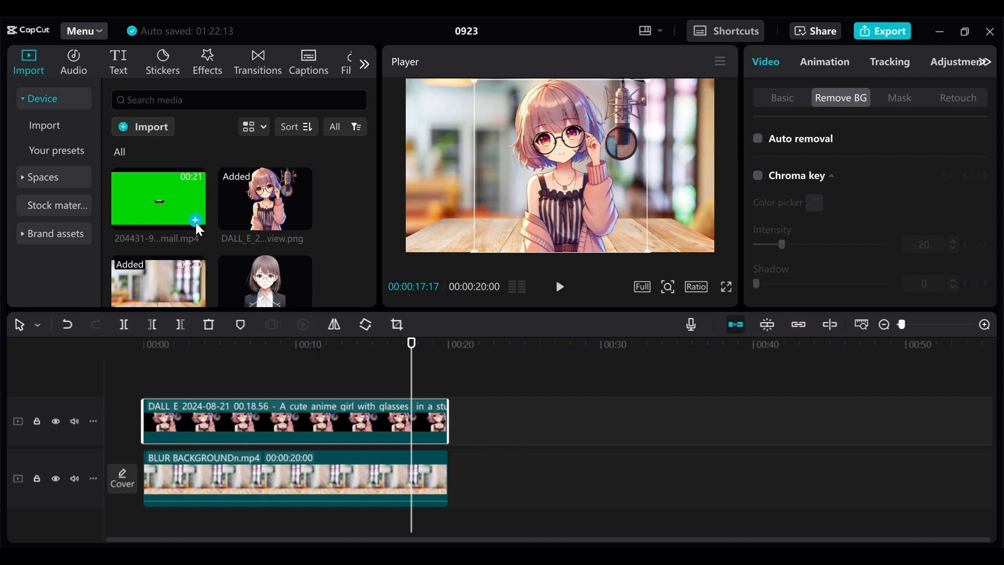
Step: Add the green-screen mouth clip on a track above the DALL_E girl image and trim it to 19:27, matching the other clips' end
left_click(157, 354)
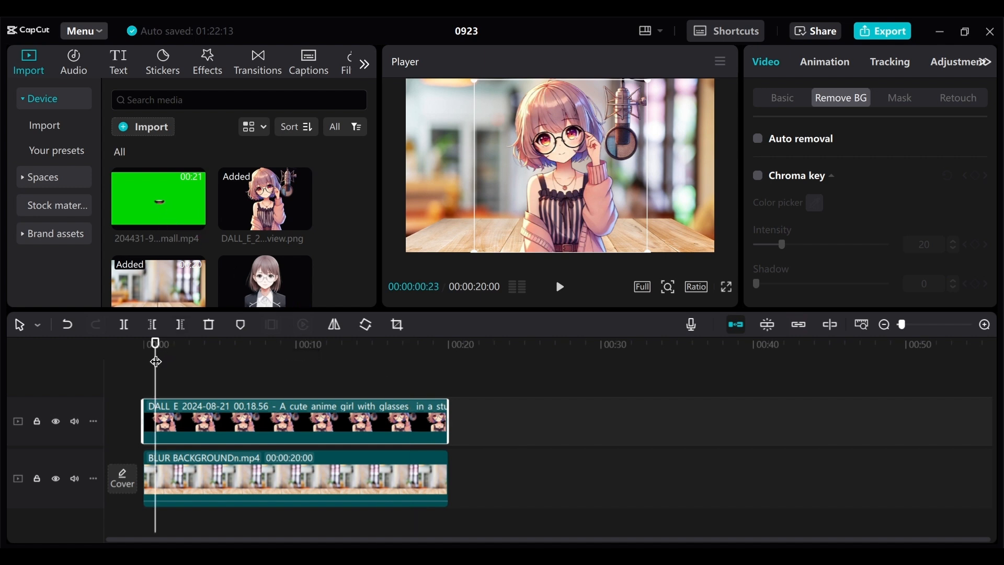
left_click(195, 221)
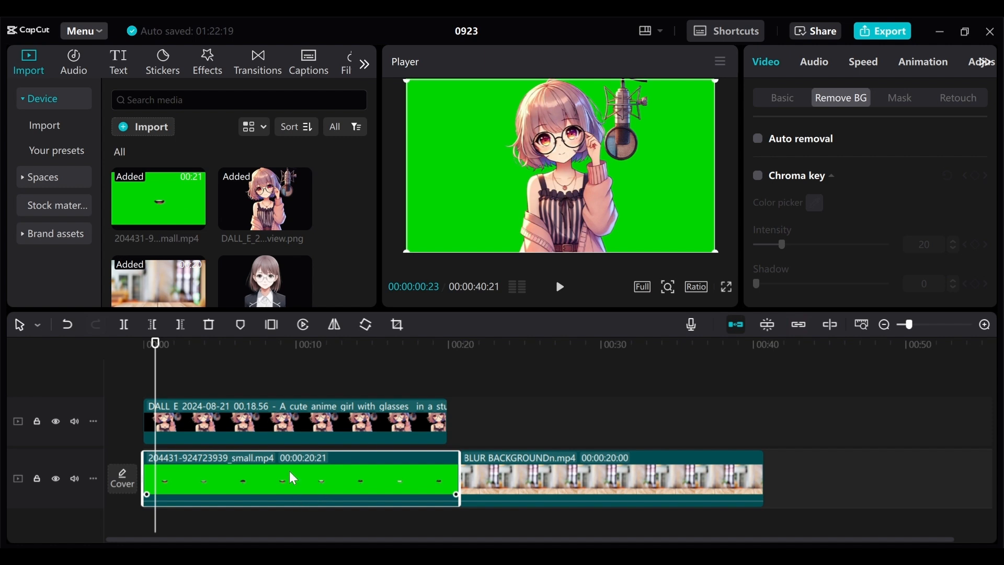
left_click_drag(289, 472, 277, 359)
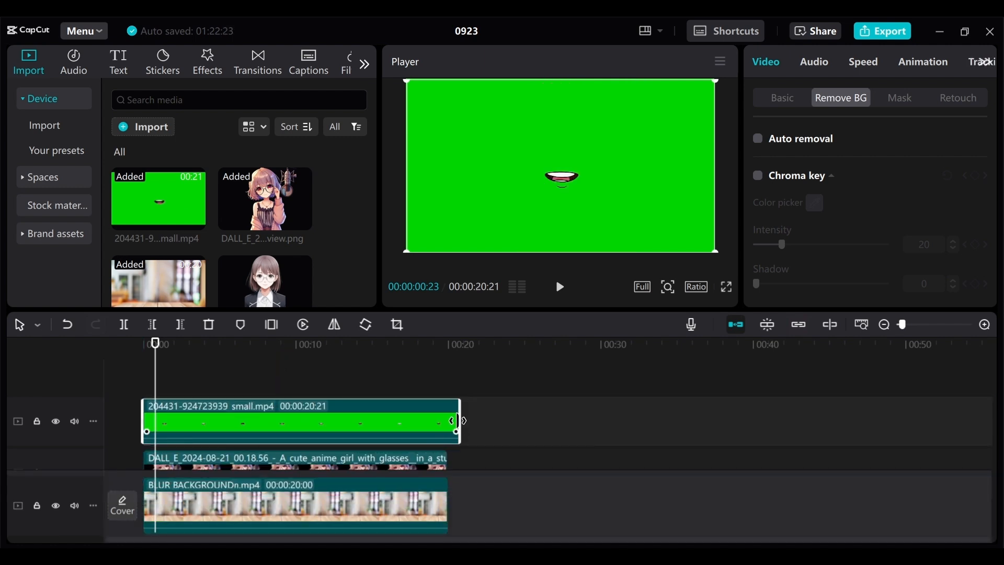
left_click_drag(459, 421, 444, 420)
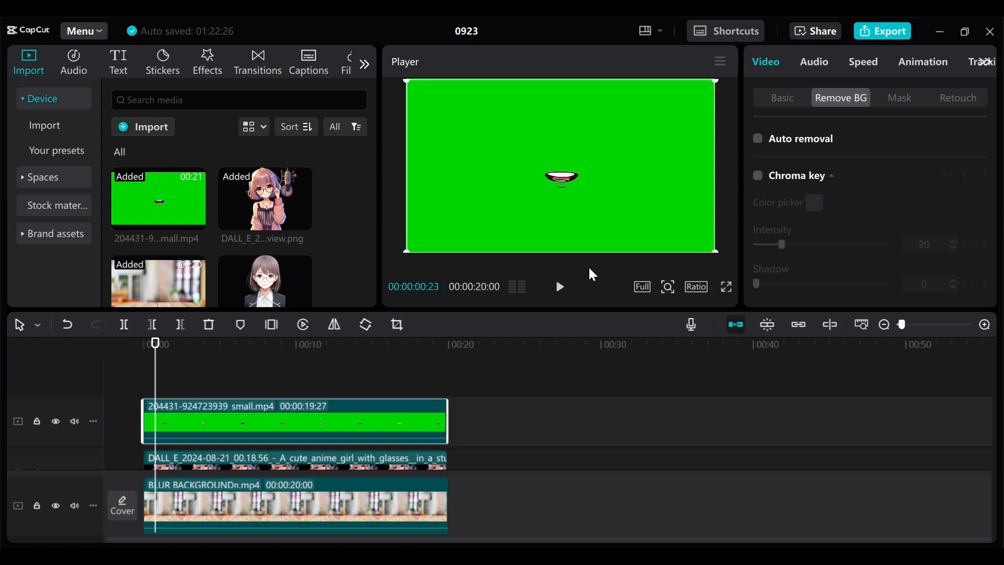
Step: Scale the mouth clip down to about half the frame and chroma-key out its green background
left_click_drag(712, 245, 610, 195)
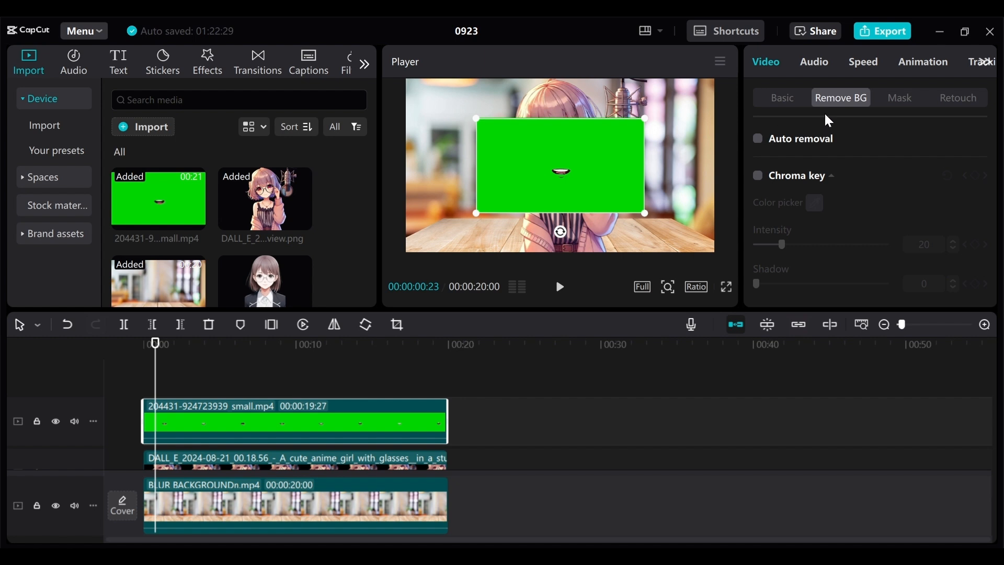
left_click(758, 177)
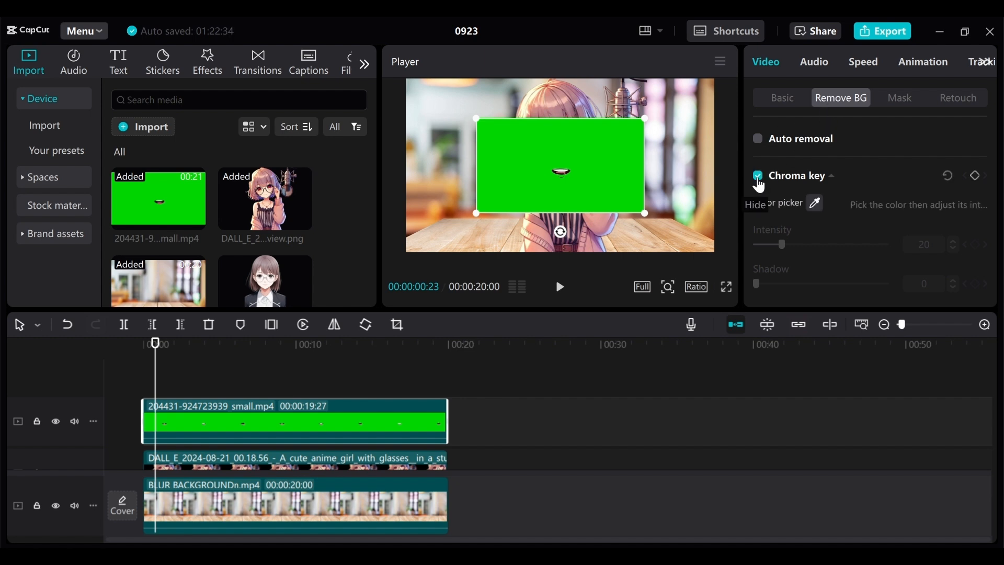
left_click(816, 205)
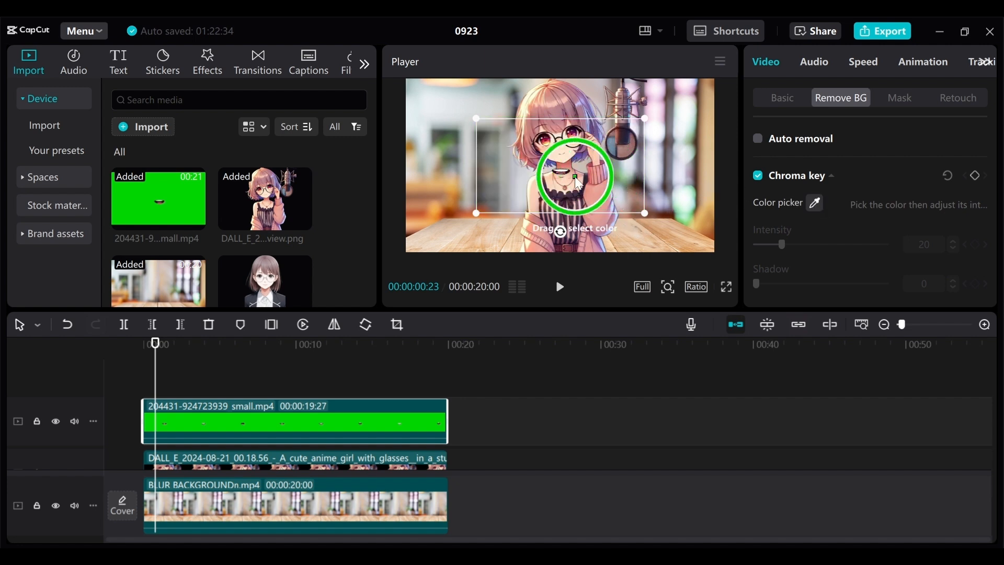
left_click(576, 177)
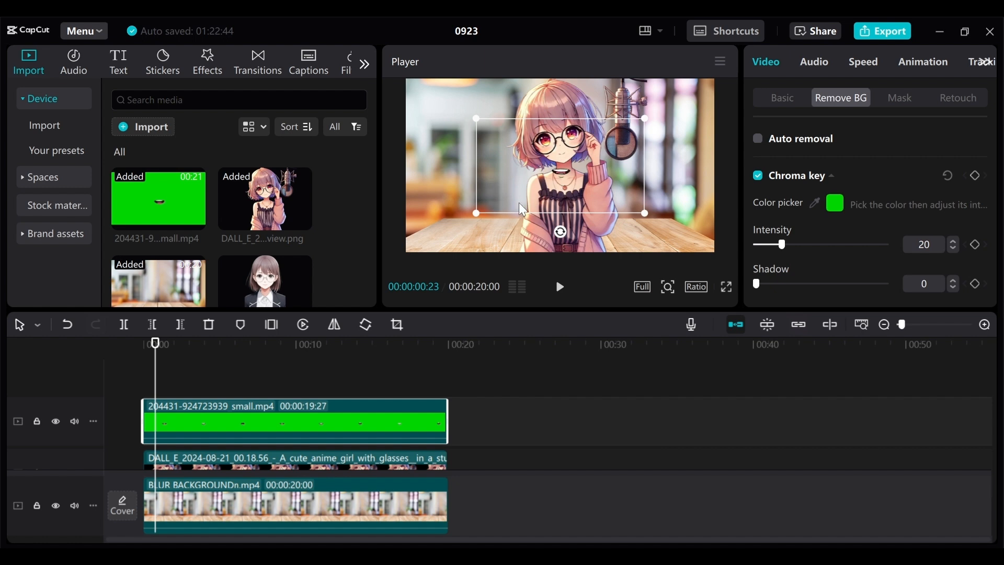
Step: Move the keyed mouth over the DALL_E girl's mouth, then shrink and tilt it slightly to match her face
mouse_move(519, 203)
left_mouse_down()
mouse_move(519, 183)
mouse_move(525, 194)
left_mouse_up()
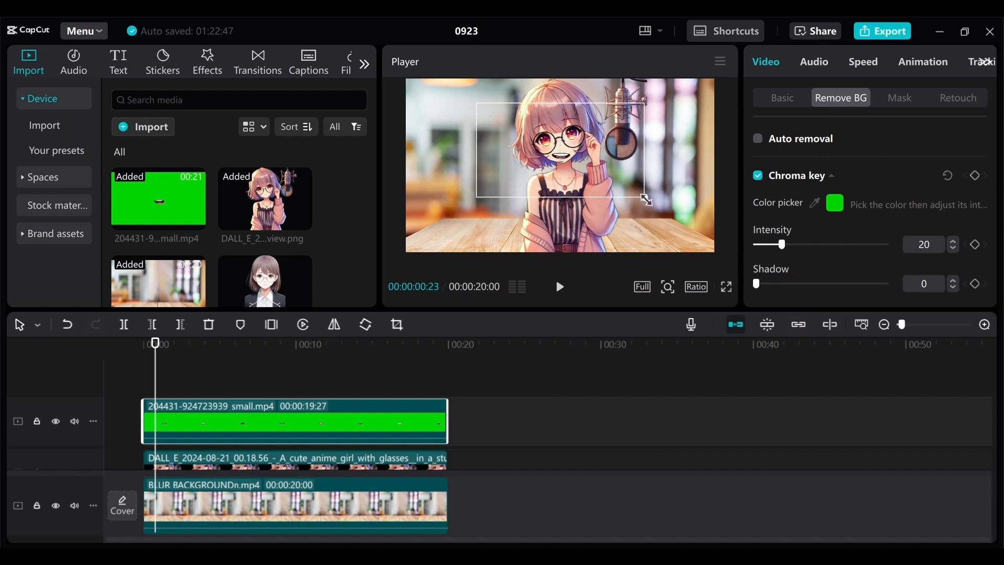
left_click_drag(645, 197, 562, 195)
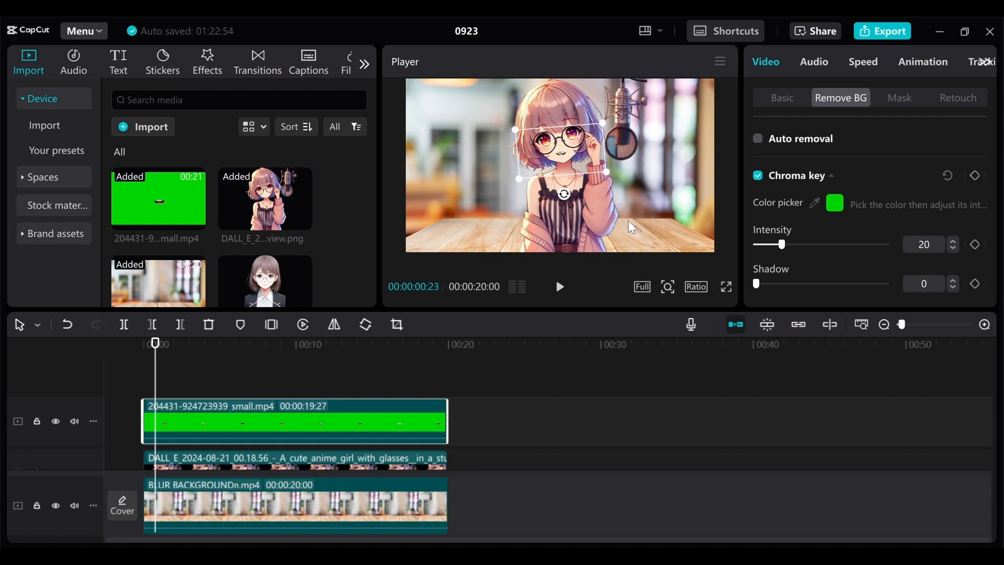
Step: Play the video in full screen to check the talking mouth on the DALL_E girl
left_click(727, 288)
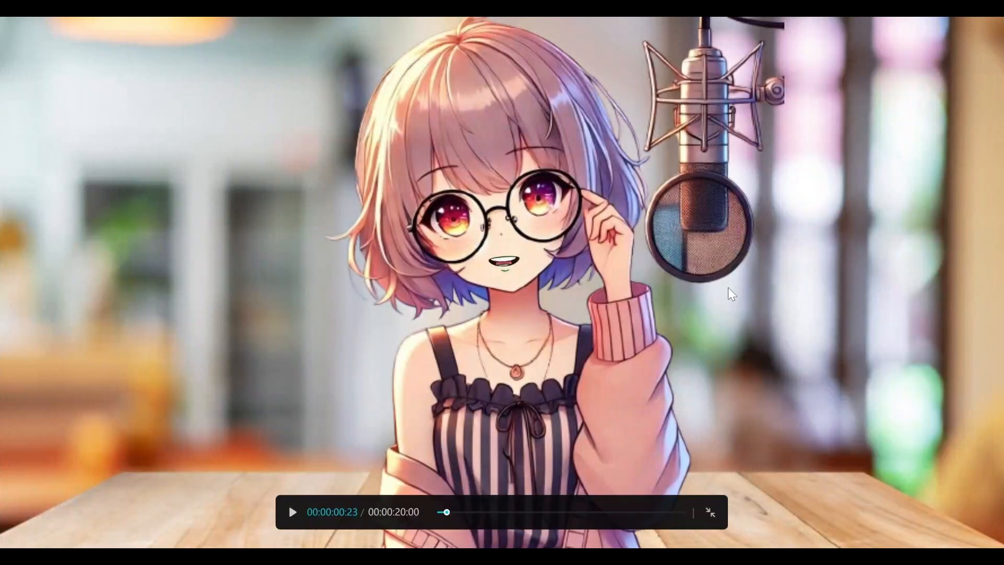
key("space")
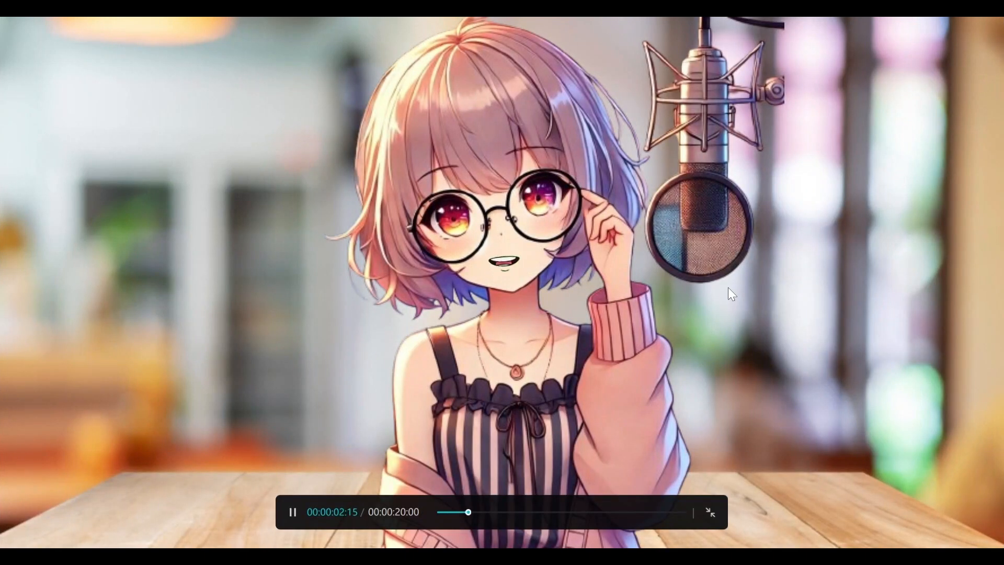